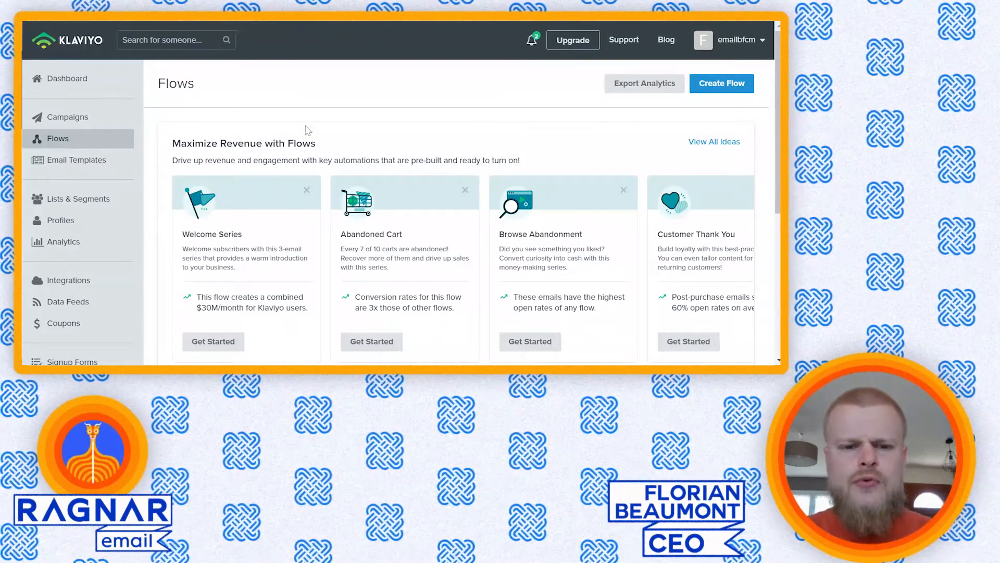
Step: Start a new flow, filter the templates to Post-Purchase Followup, and open the Customer Thank You (New vs. Returning) template
left_click(714, 86)
scroll(364, 208, "down", 3)
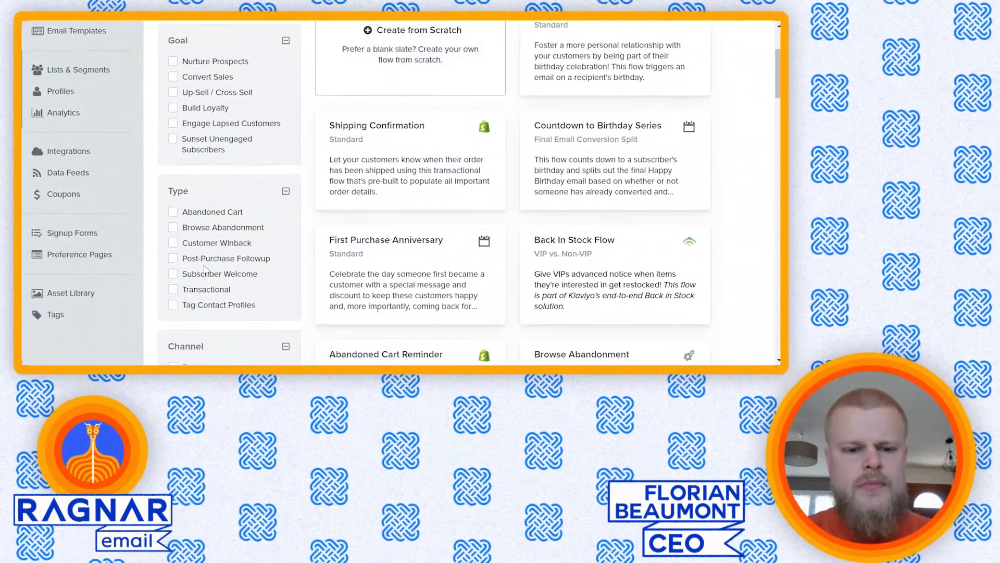
left_click(201, 259)
scroll(417, 187, "up", 1)
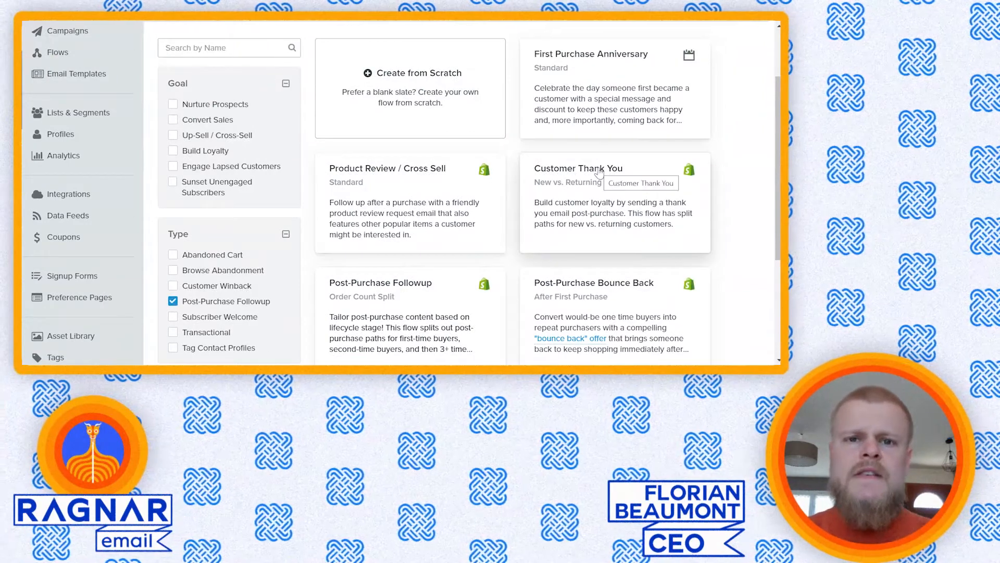
left_click(600, 173)
Step: Name the flow "Post-Achat - New VS Returning" and create it from the template
triple_click(213, 201)
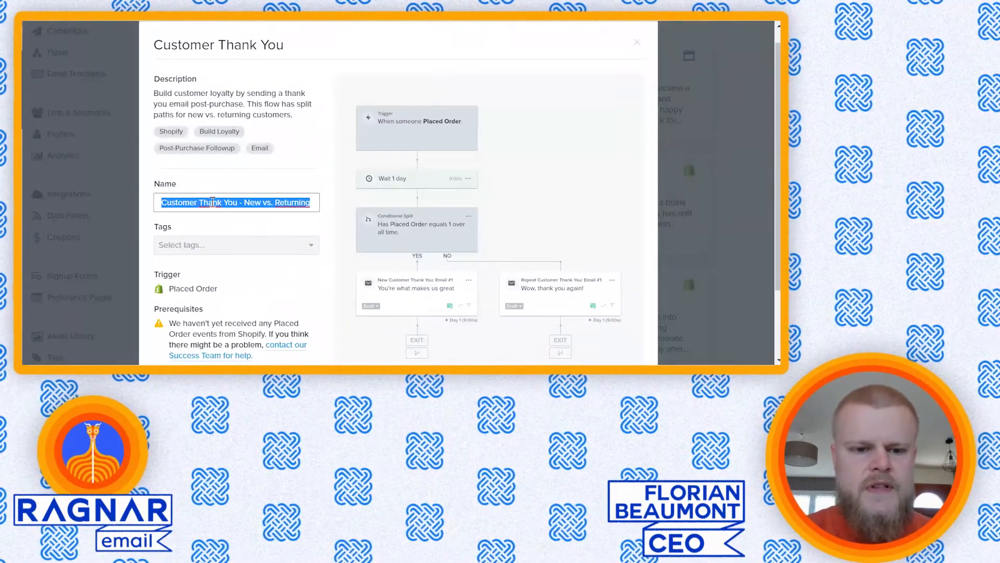
type("Post-Achat")
scroll(313, 155, "down", 2)
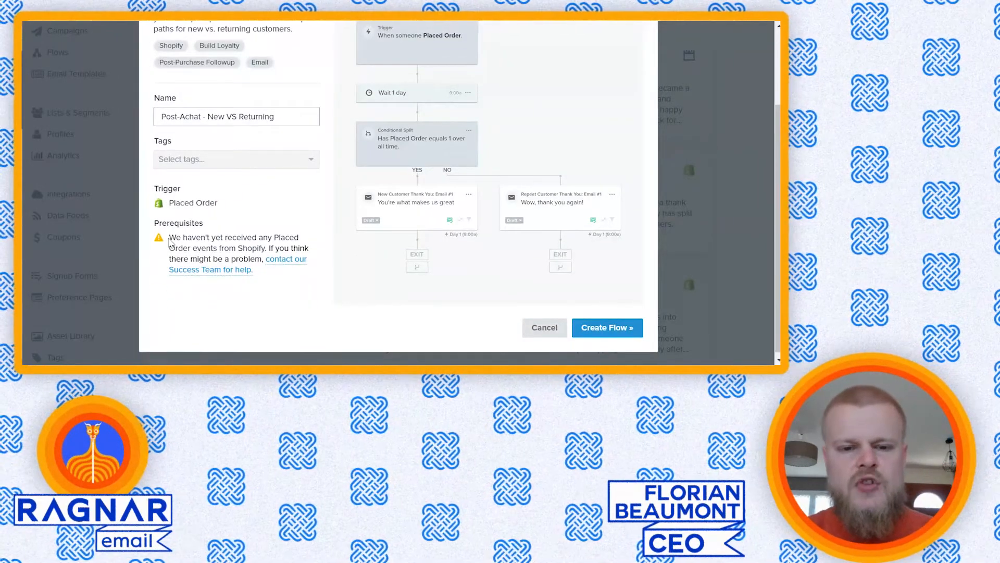
left_click(604, 328)
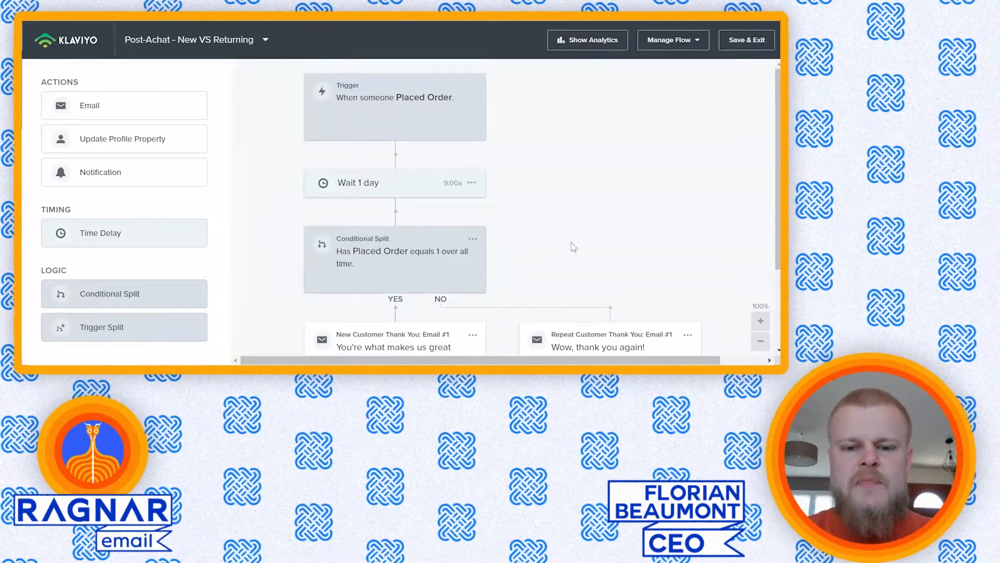
Step: Set the time delay between the trigger and the conditional split to 10 minutes and save it
scroll(330, 259, "down", 1)
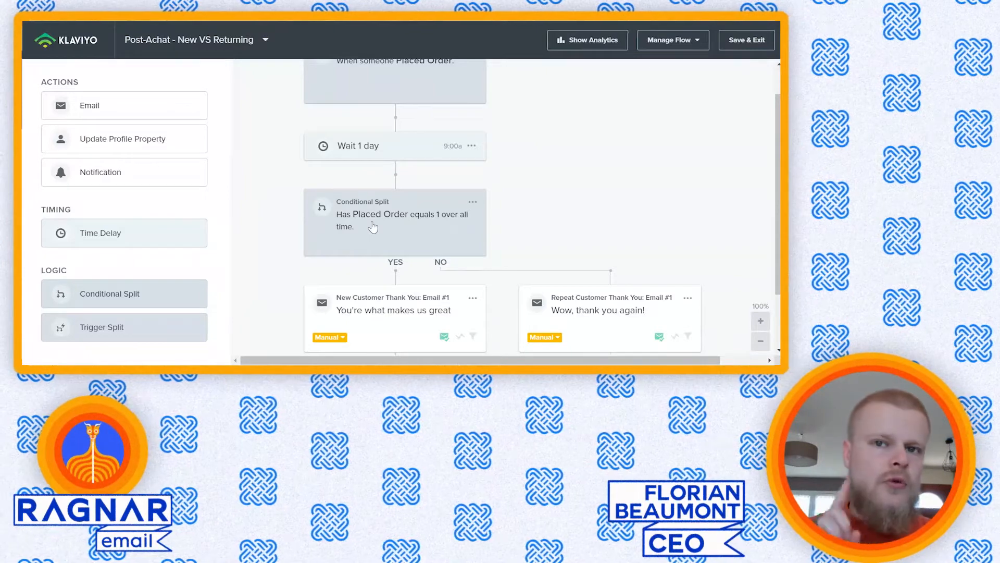
scroll(613, 151, "up", 1)
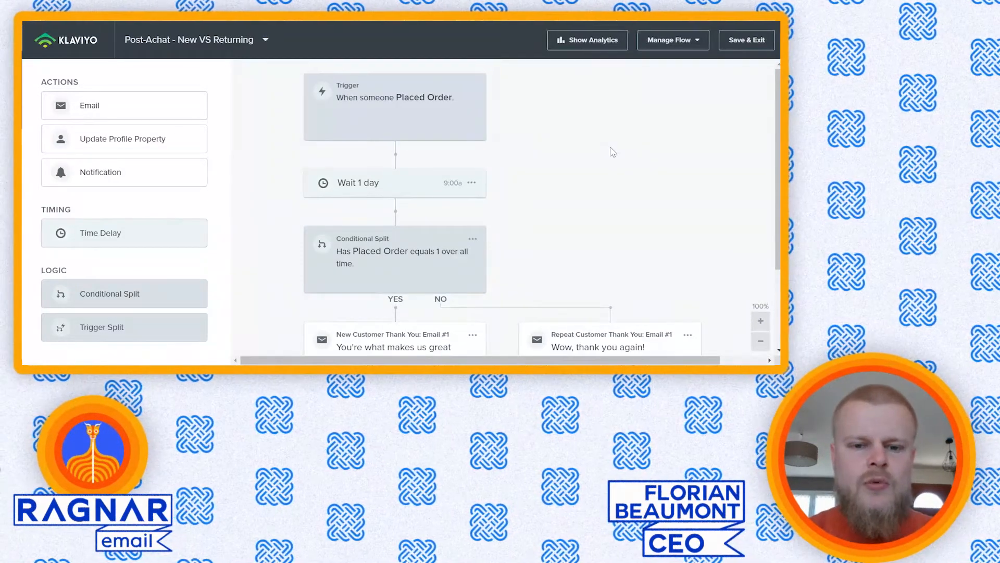
scroll(336, 195, "down", 1)
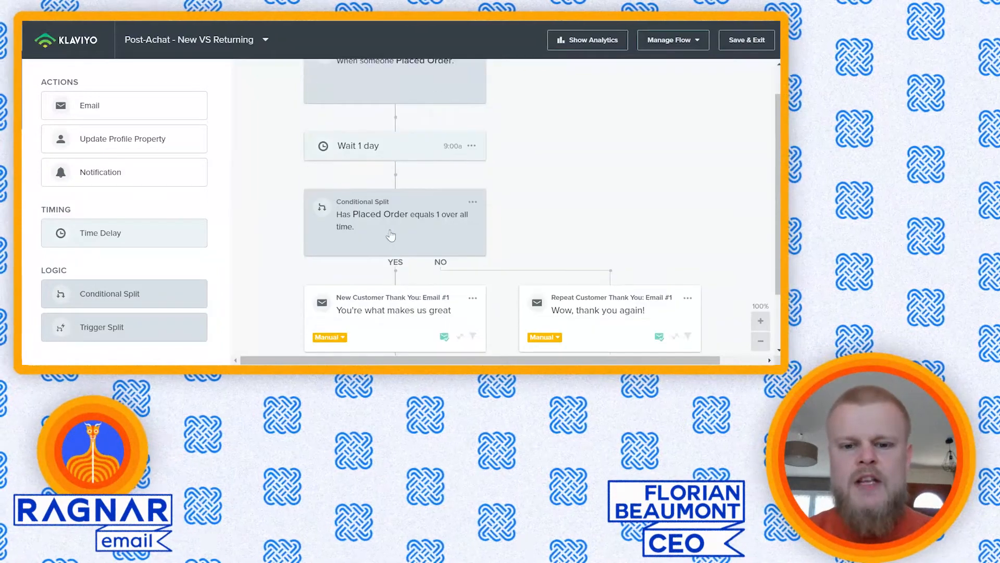
scroll(390, 236, "down", 1)
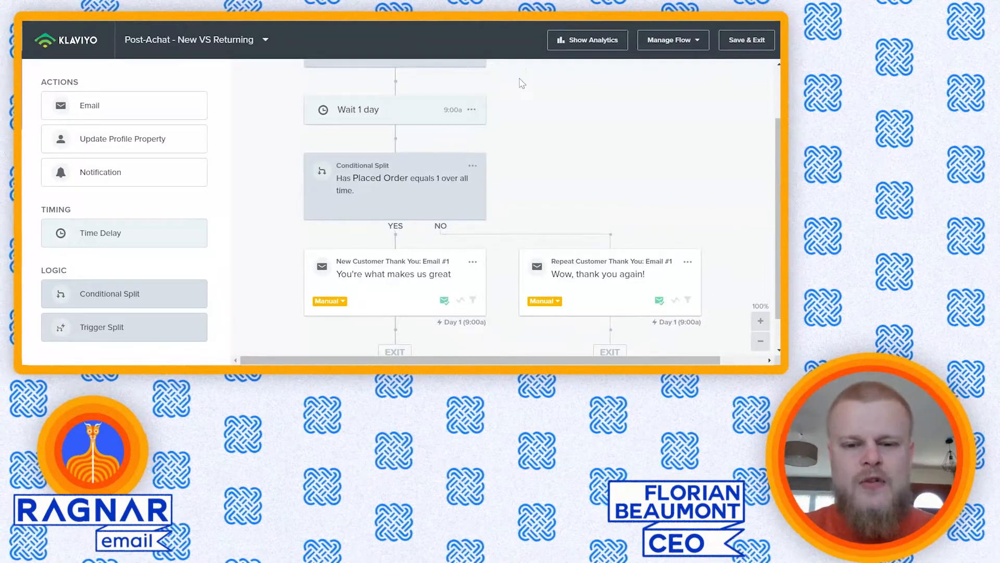
scroll(521, 83, "down", 1)
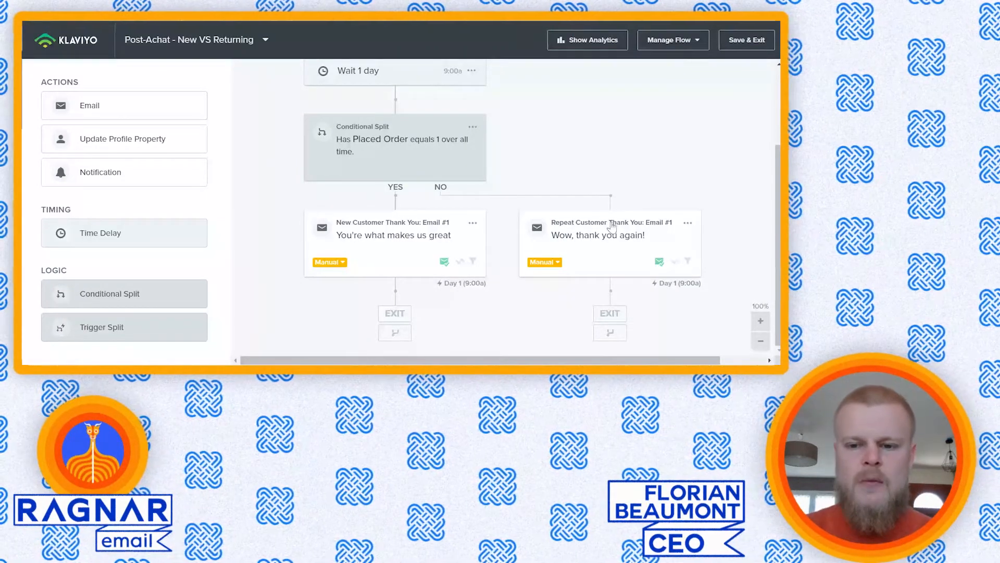
scroll(602, 146, "up", 3)
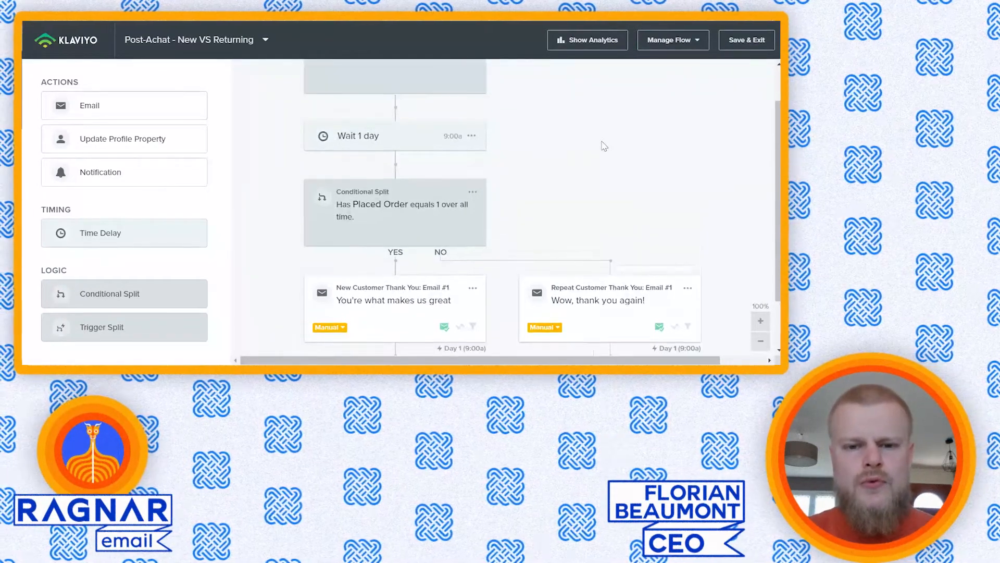
left_click(353, 124)
left_click(348, 178)
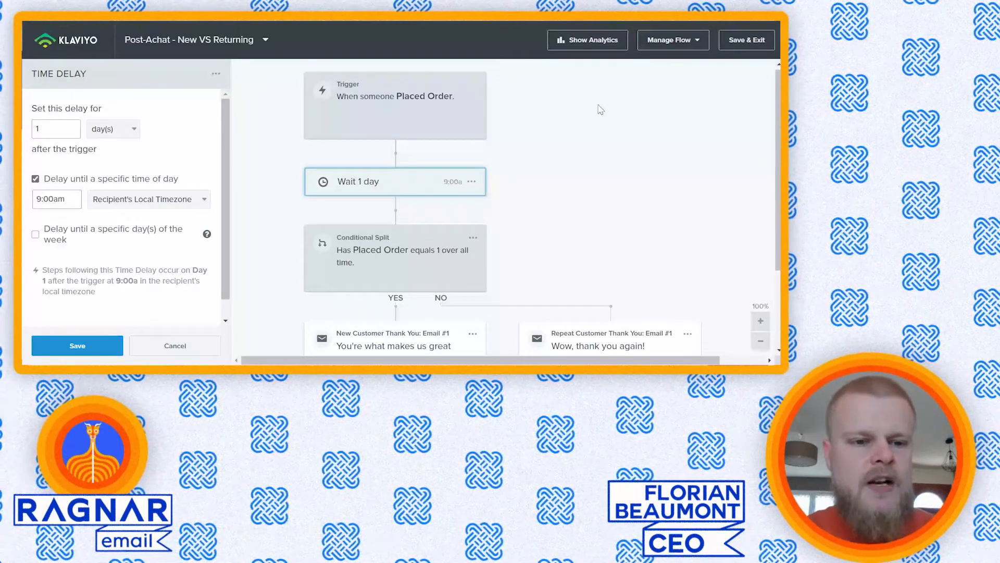
left_click(113, 129)
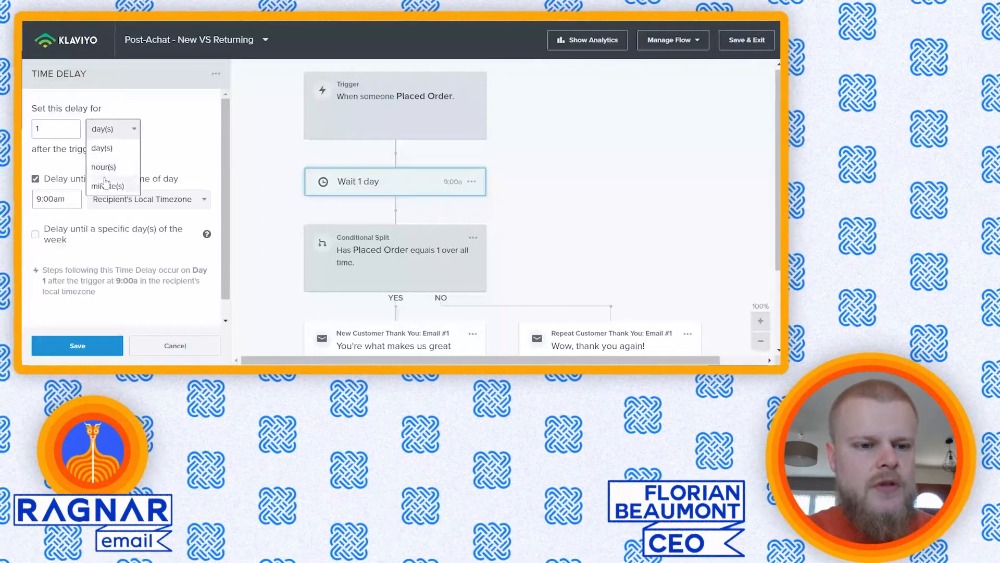
left_click(107, 186)
left_click(57, 132)
type("0")
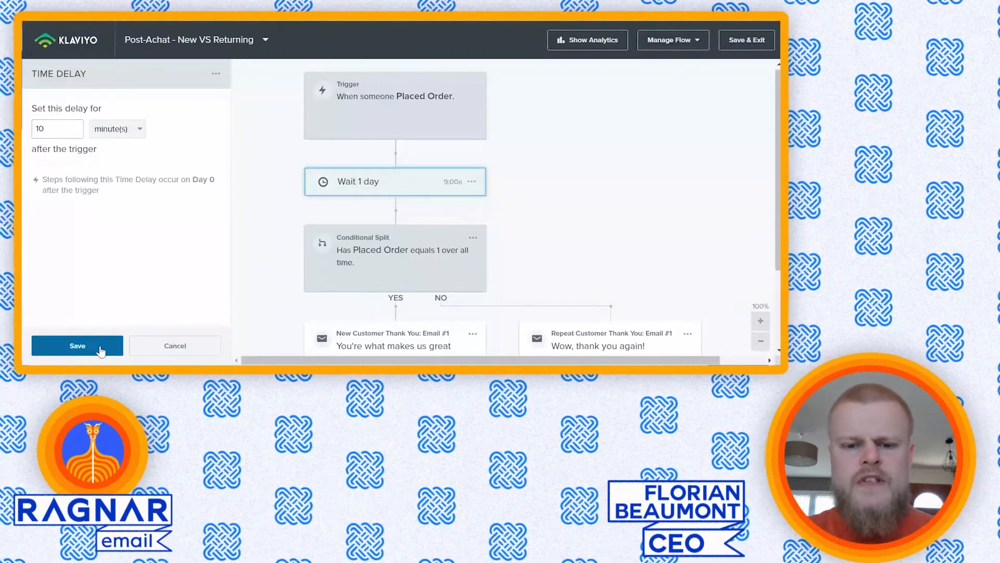
left_click(101, 351)
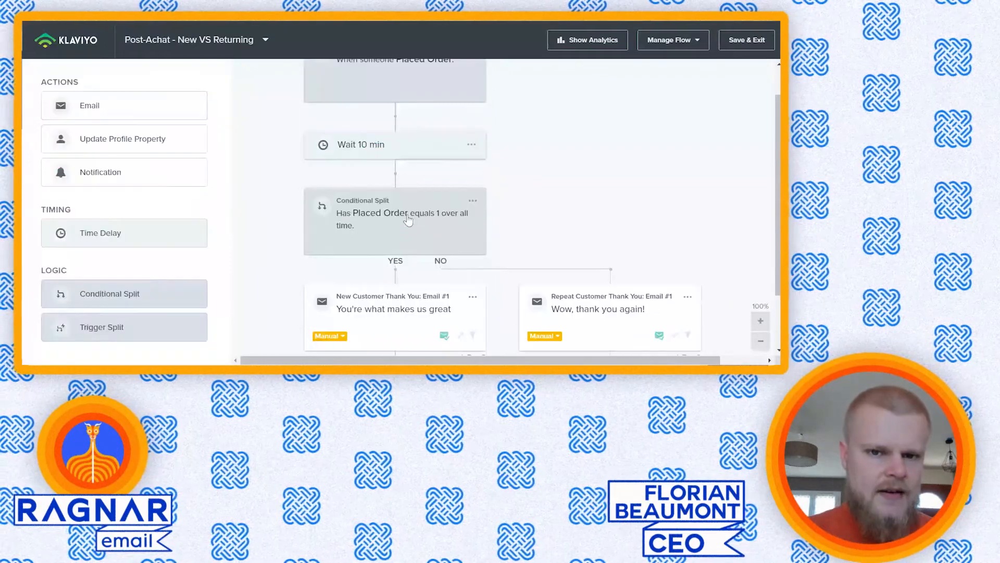
scroll(311, 62, "up", 1)
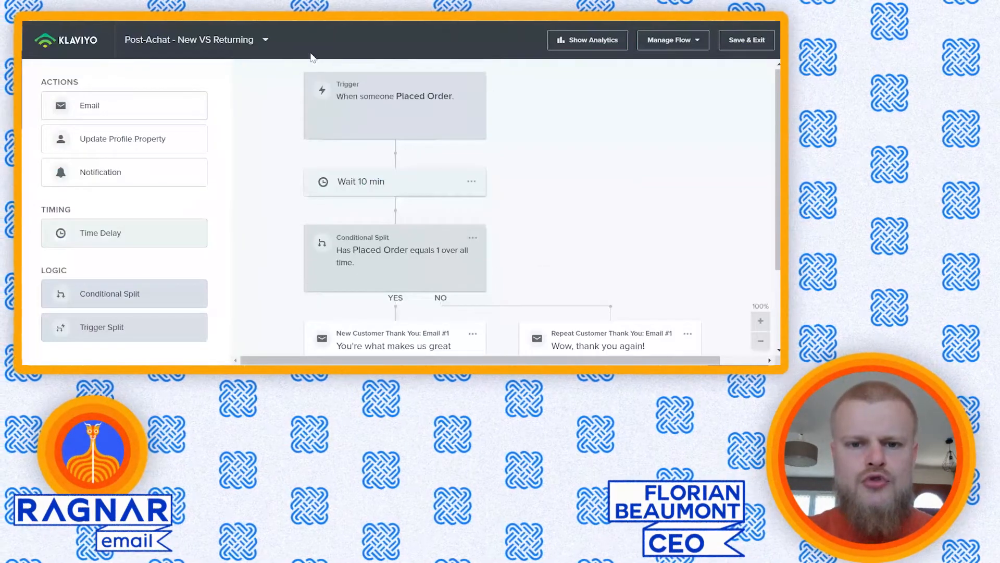
left_click(413, 98)
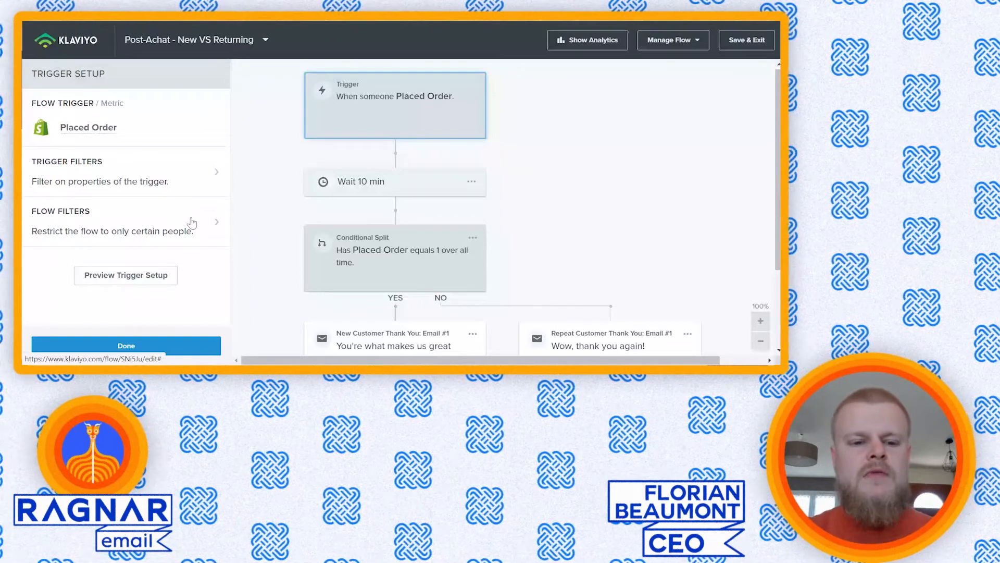
left_click(192, 222)
left_click(190, 162)
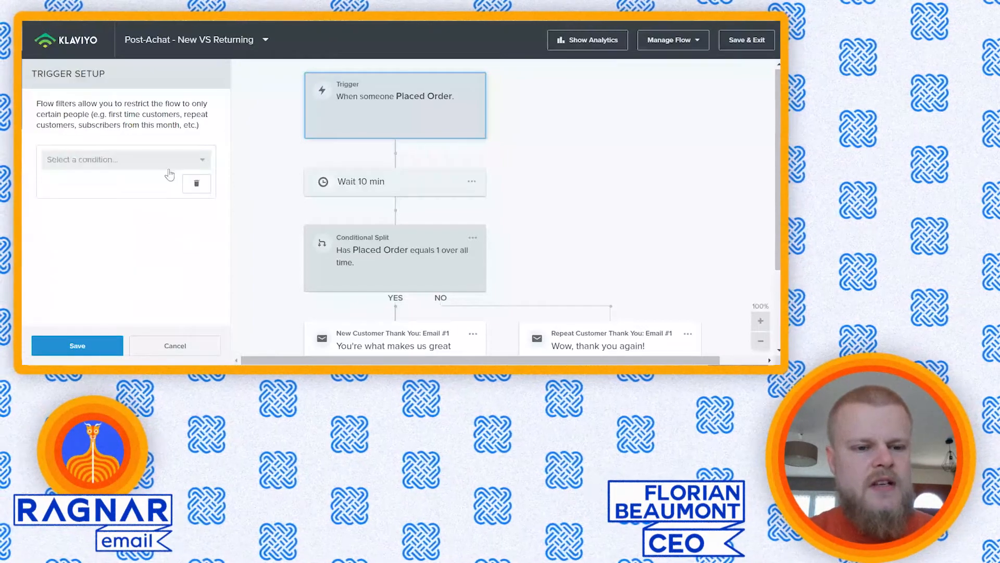
left_click(163, 169)
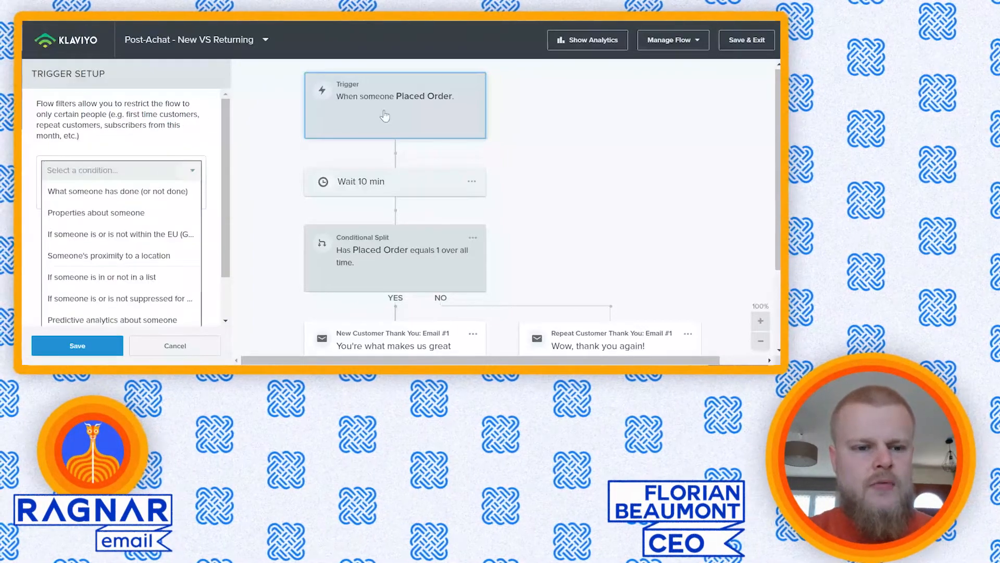
left_click(409, 110)
Step: Add a flow filter to the Placed Order trigger that skips anyone who has been in this flow in the last 30 days
left_click(411, 108)
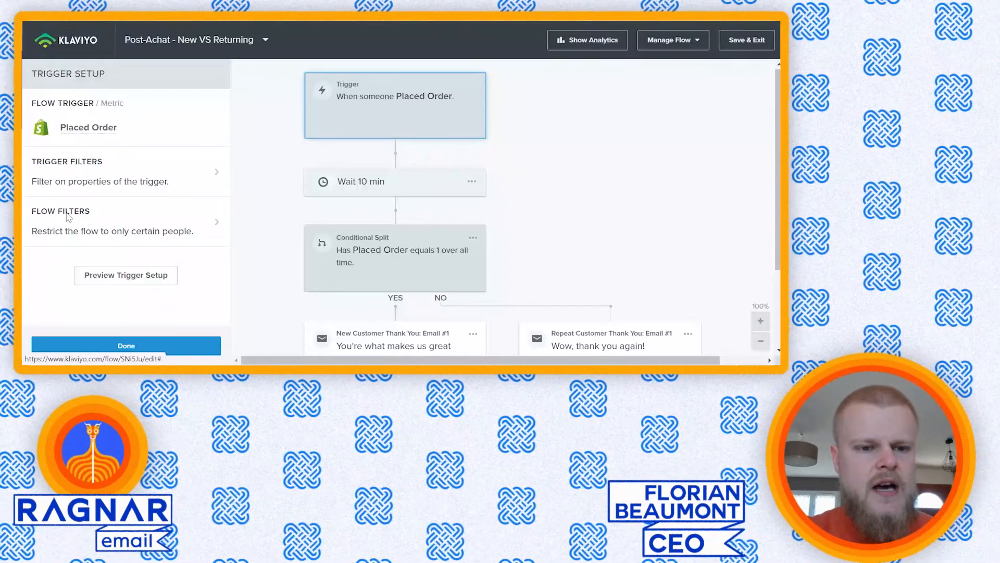
left_click(125, 221)
left_click(146, 164)
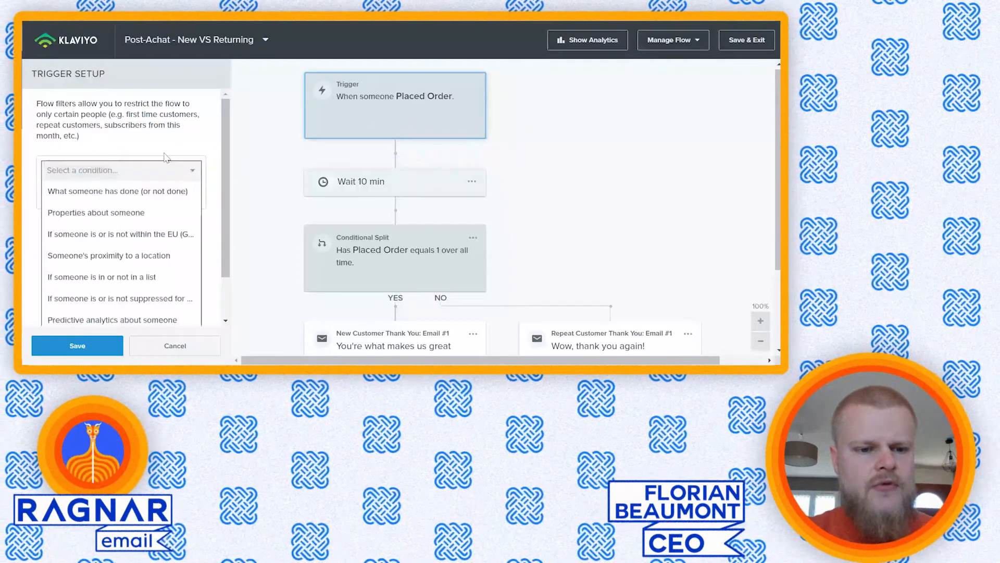
scroll(223, 202, "down", 2)
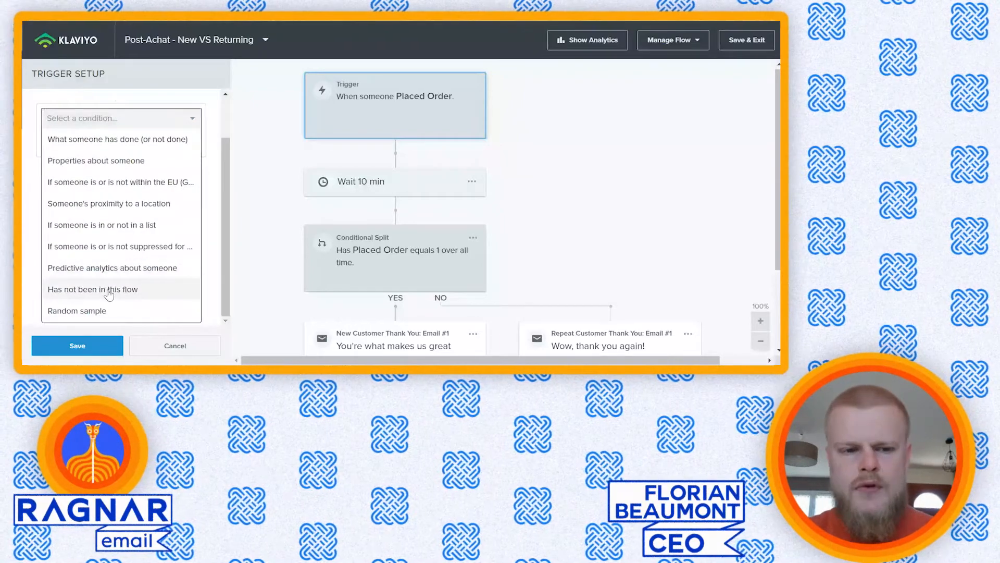
left_click(109, 289)
left_click(99, 201)
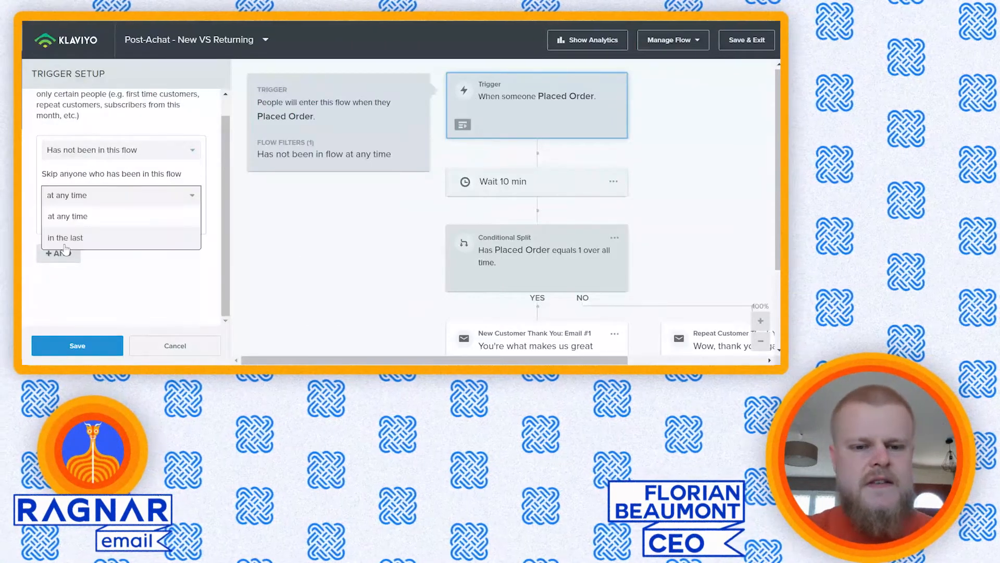
left_click(66, 238)
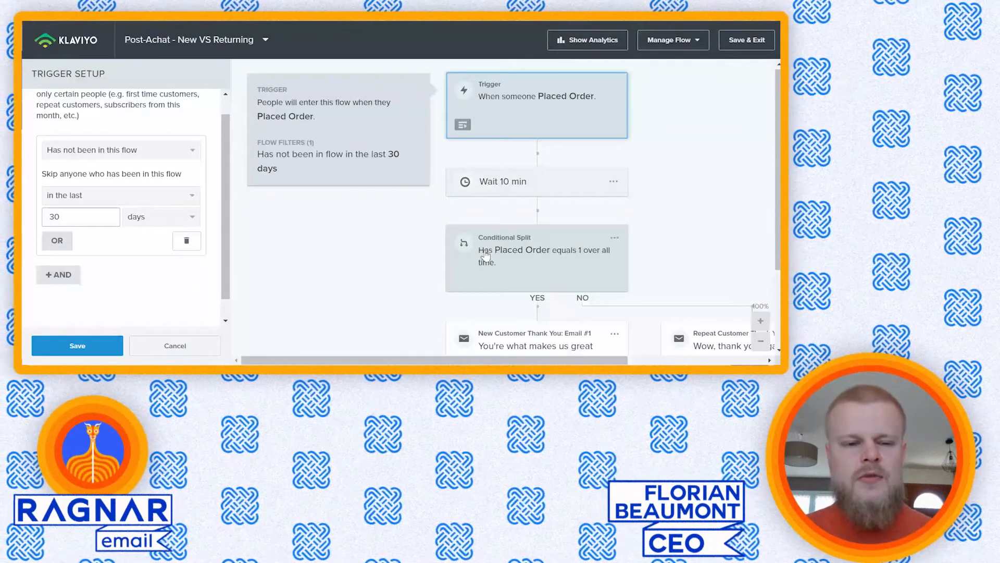
left_click(99, 348)
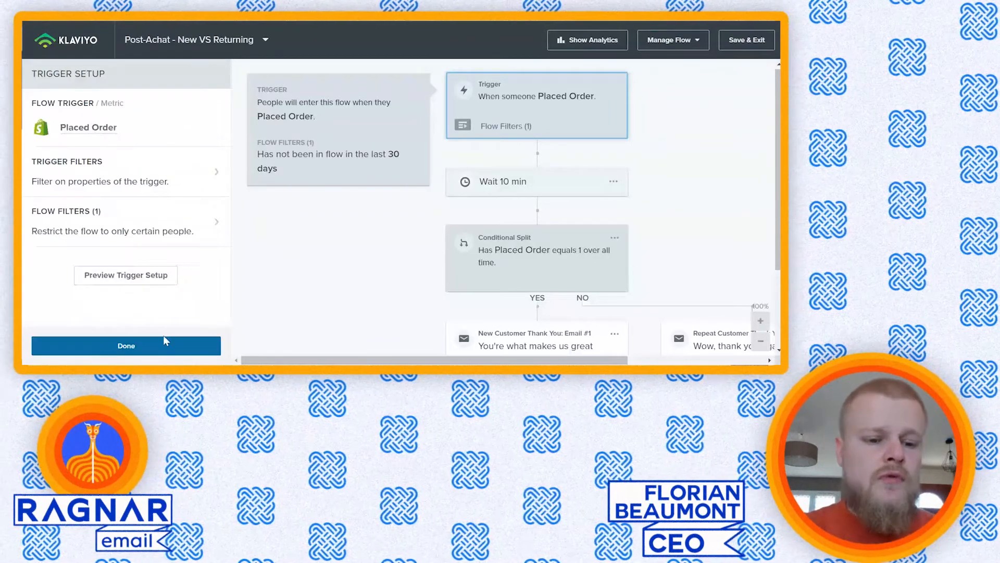
left_click(158, 346)
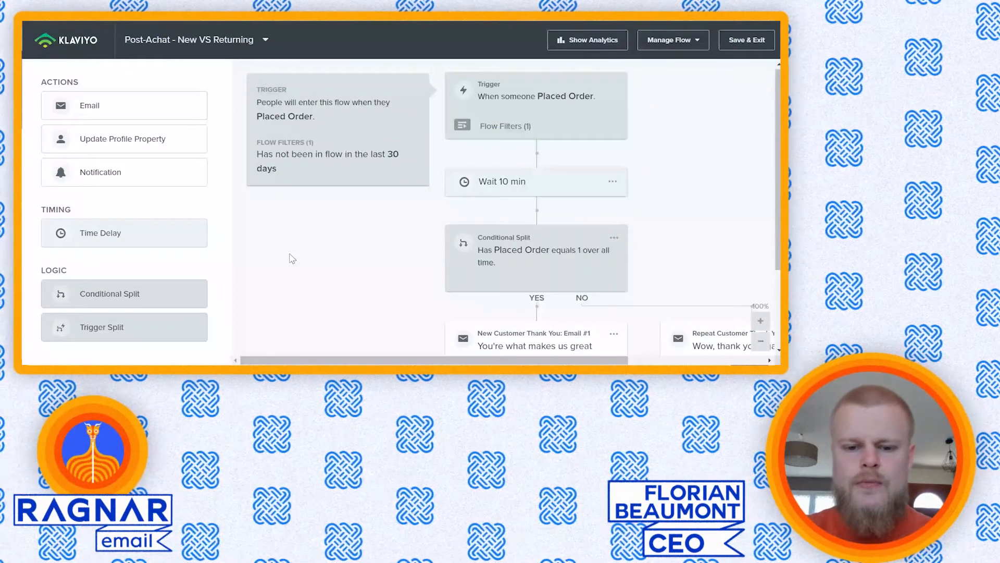
Step: Collapse the flow filter details shown beside the Placed Order trigger
scroll(293, 259, "down", 1)
left_click_drag(374, 361, 467, 361)
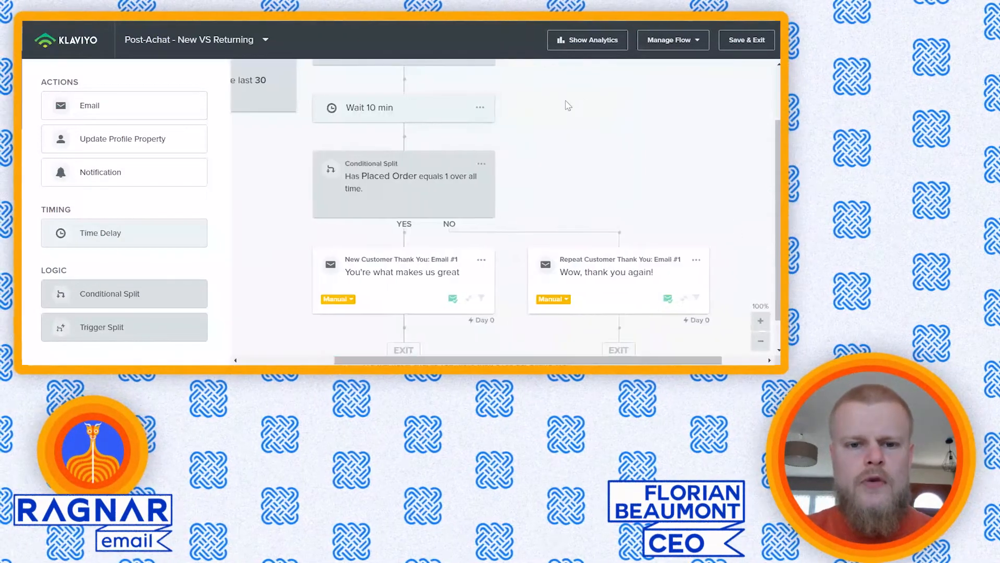
scroll(565, 105, "up", 2)
left_click(332, 126)
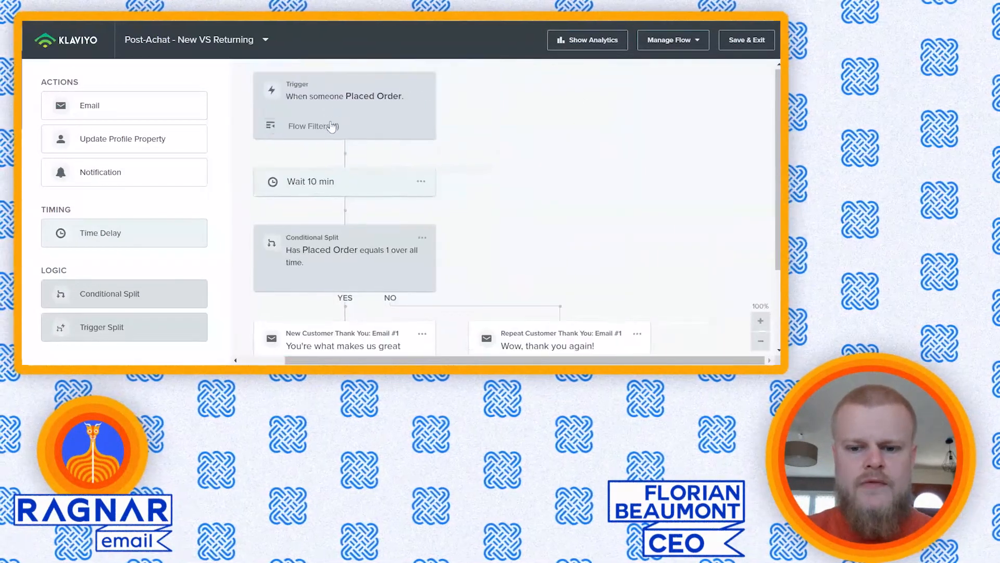
left_click_drag(310, 361, 269, 212)
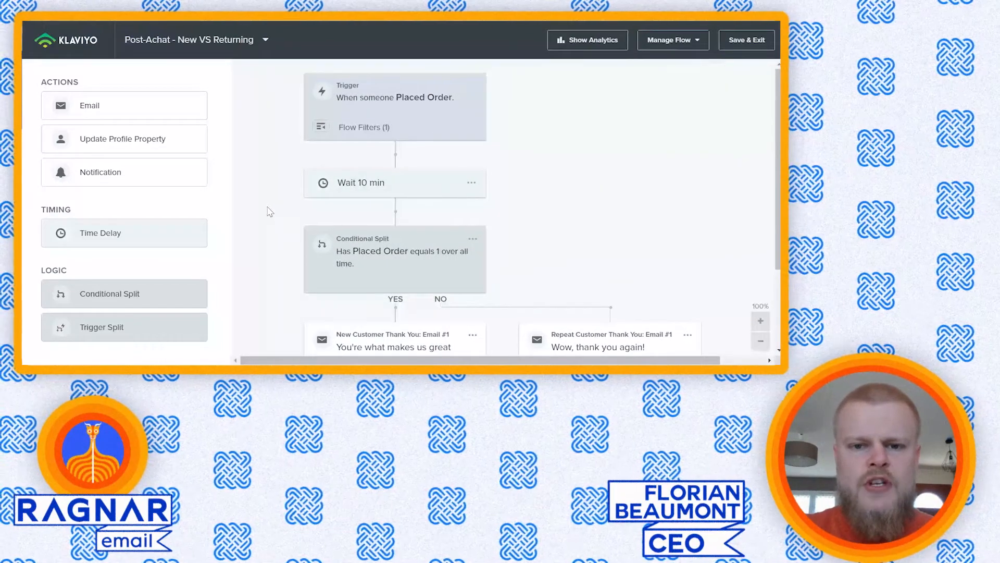
Step: Review the settings of the 10-minute delay after the trigger and save them as they are
scroll(410, 116, "down", 1)
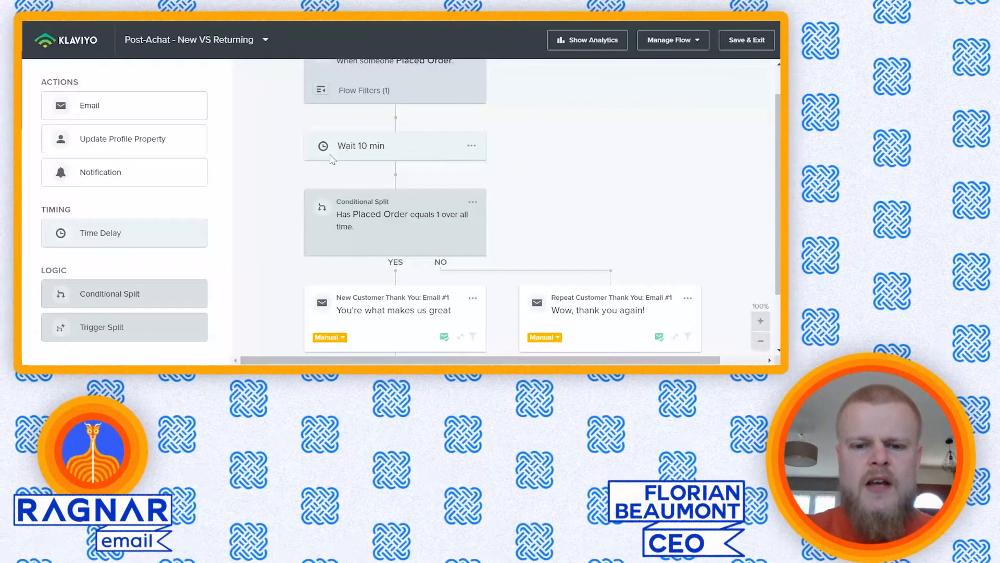
left_click(333, 154)
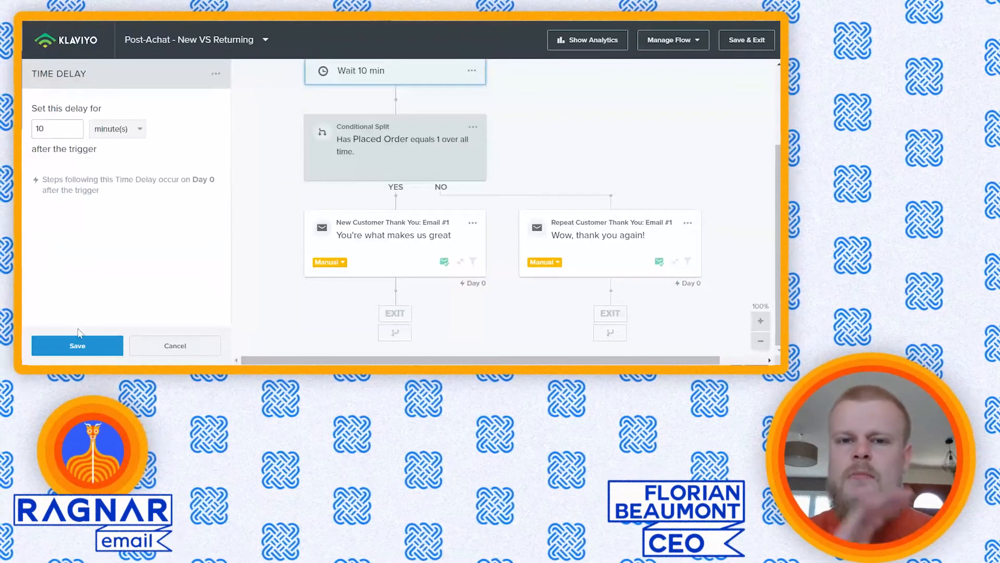
left_click(79, 342)
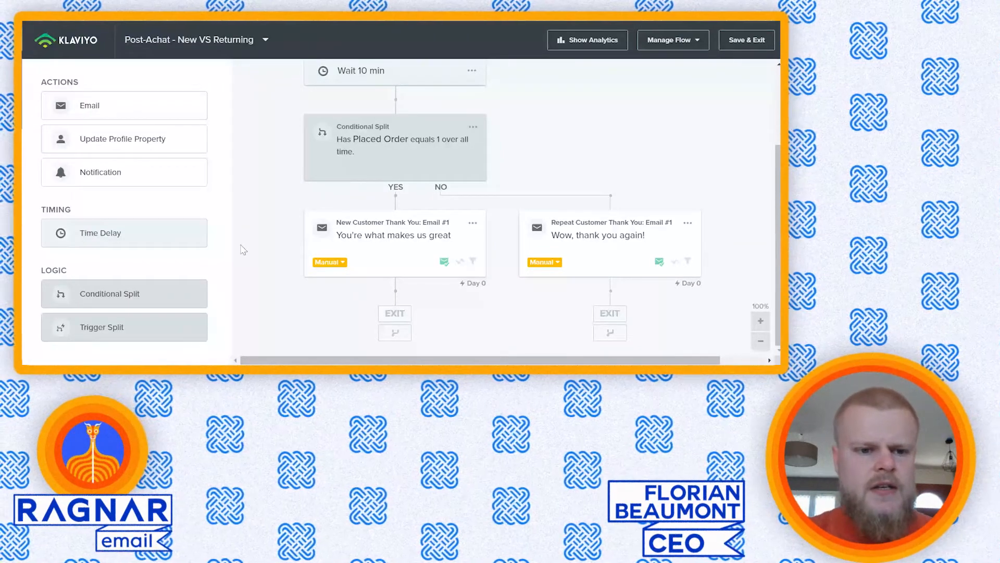
Step: Add a time delay after the new customer thank-you email in the YES branch and set it to 1 day
left_click_drag(101, 233, 401, 286)
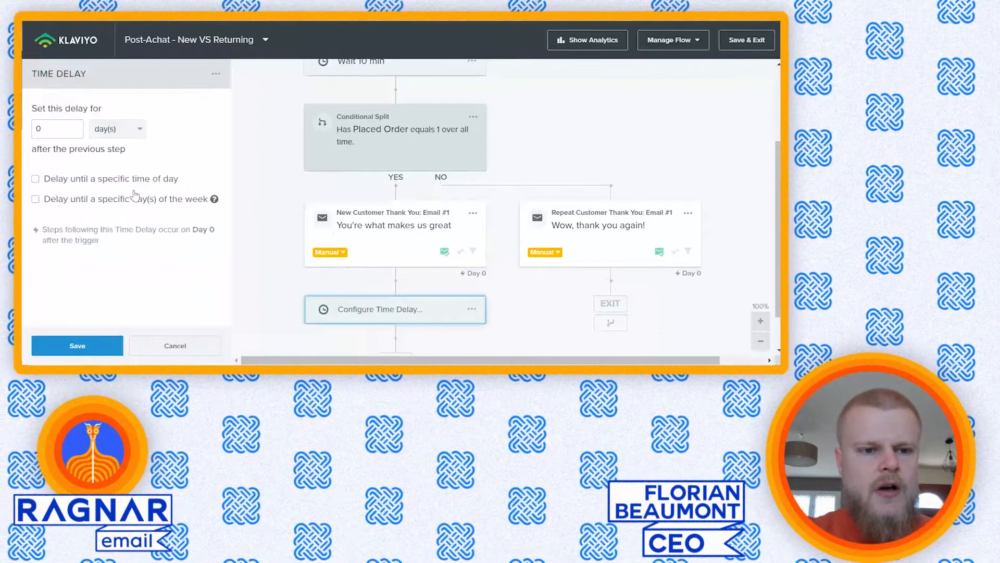
left_click(57, 130)
key("BackSpace")
type("1")
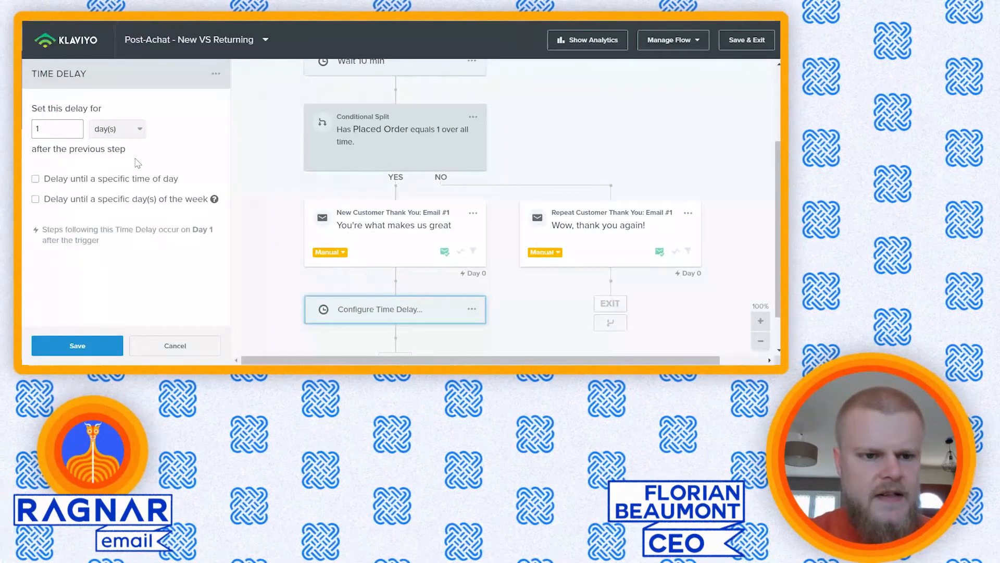
Step: Make the new 1-day delay wait until 8:30am in the recipient's local timezone and save it
left_click(89, 181)
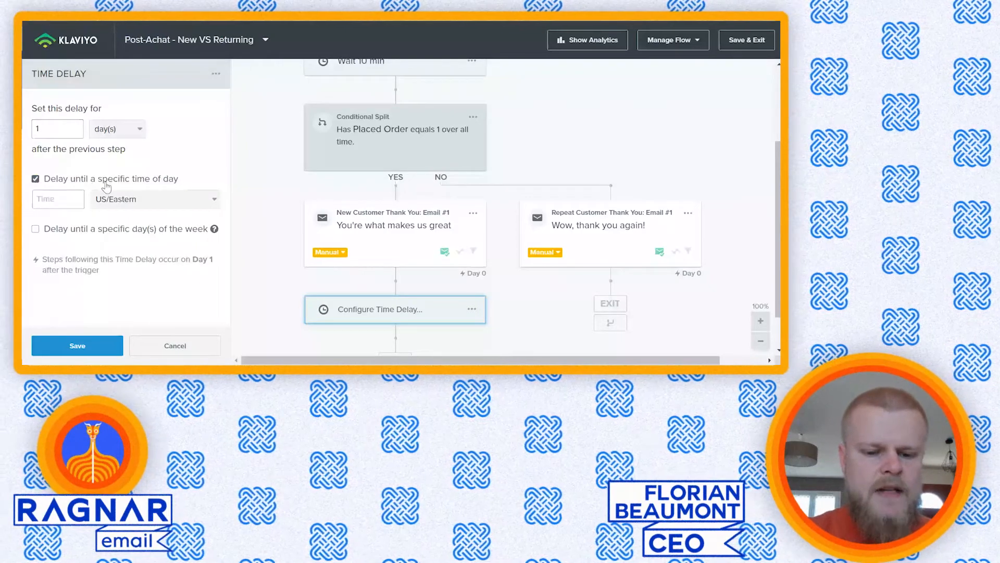
left_click(55, 200)
type("8")
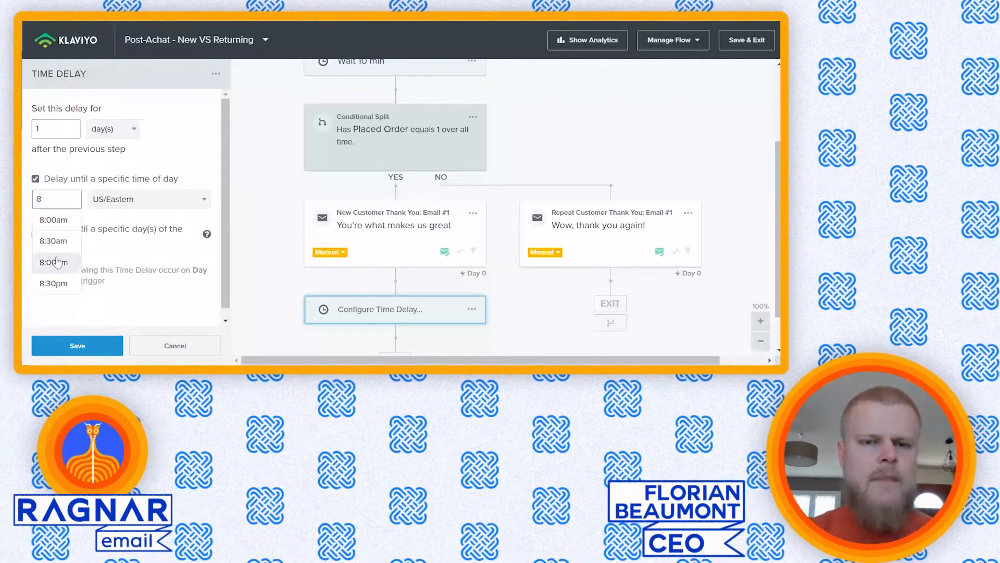
left_click(56, 259)
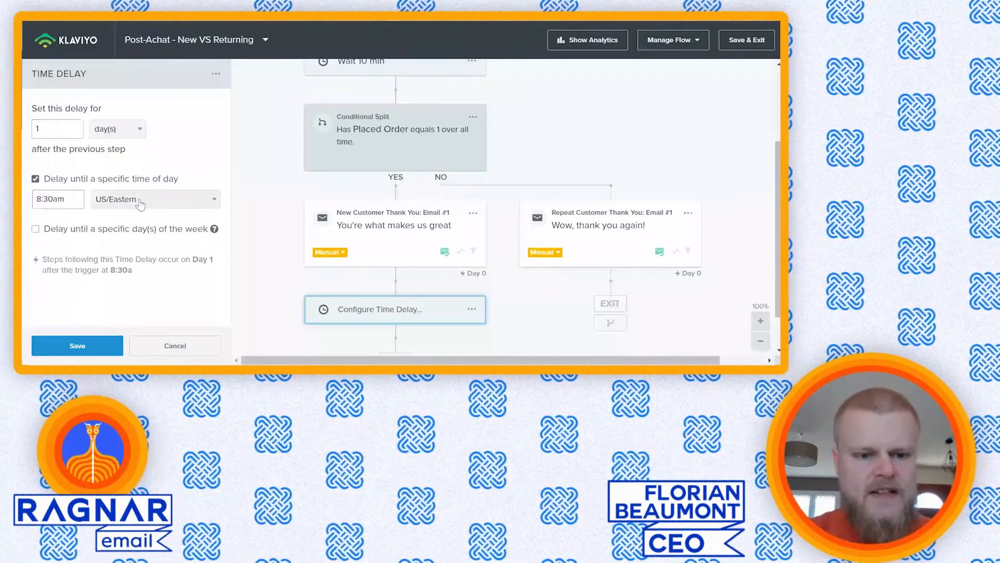
left_click(129, 199)
left_click(144, 246)
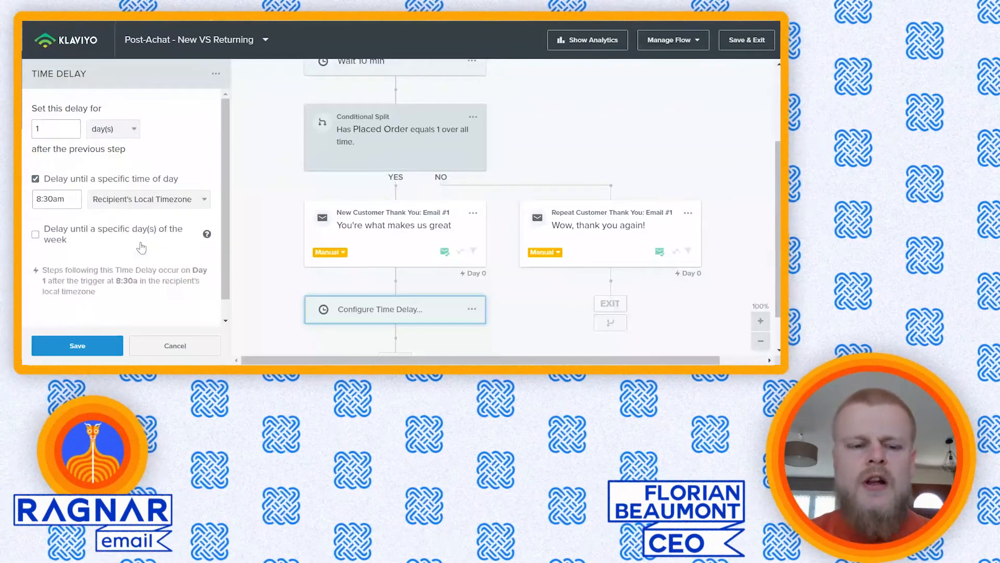
left_click(78, 344)
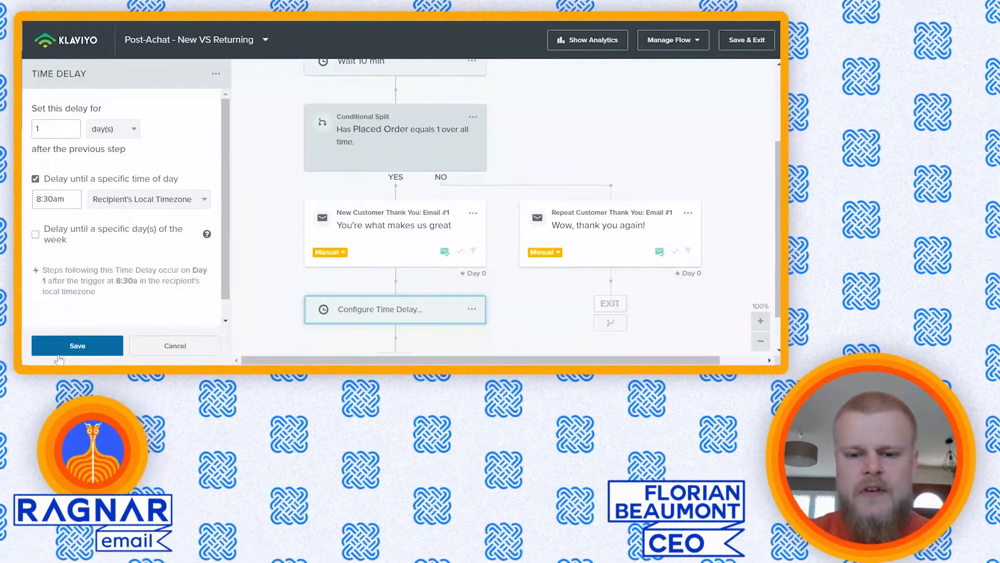
Step: Clone the 1-day delay and place the copy after the repeat customer thank-you email in the NO branch
left_click(472, 271)
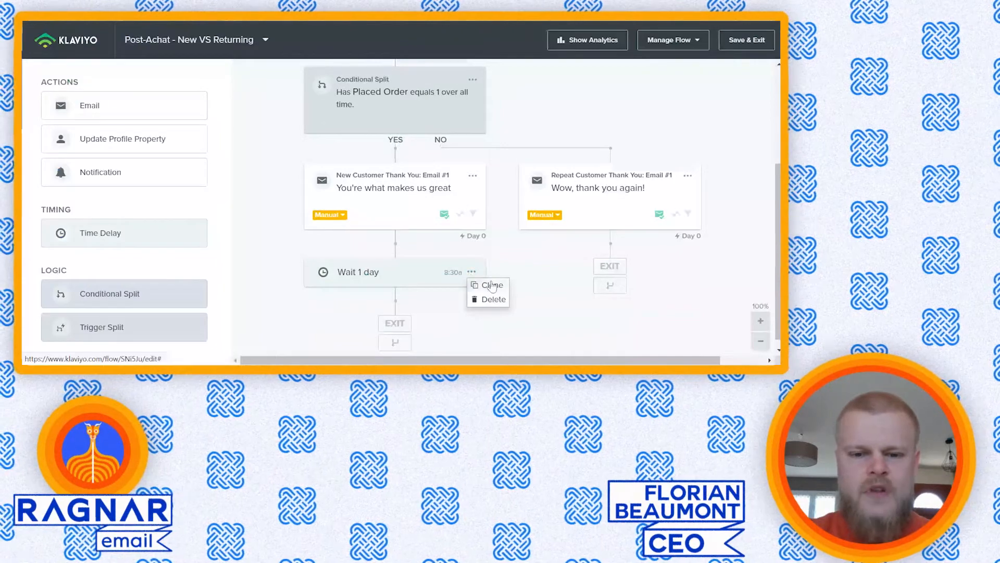
left_click(485, 283)
mouse_move(401, 333)
left_mouse_down()
mouse_move(627, 255)
mouse_move(609, 250)
left_mouse_up()
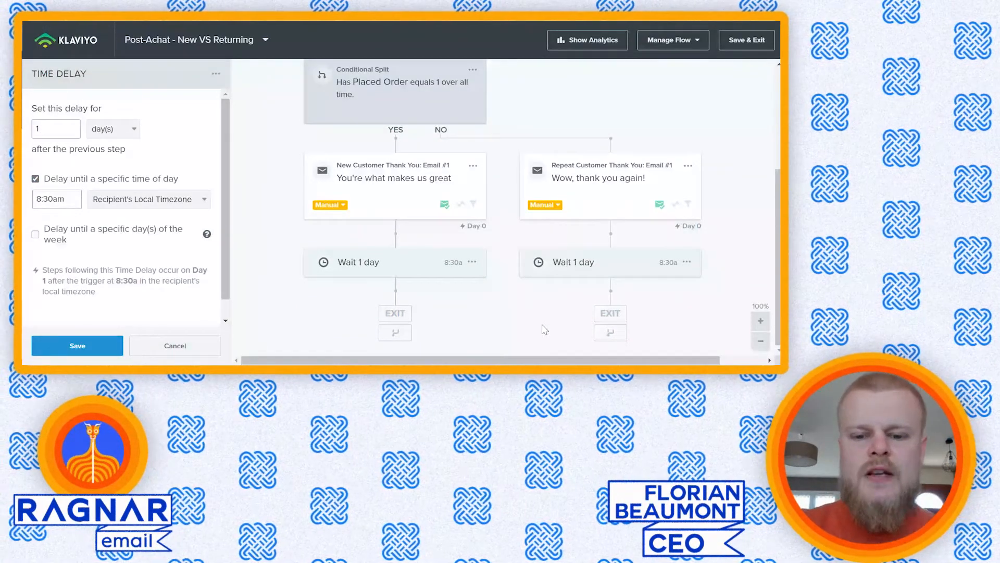
scroll(544, 329, "up", 1)
scroll(544, 329, "down", 1)
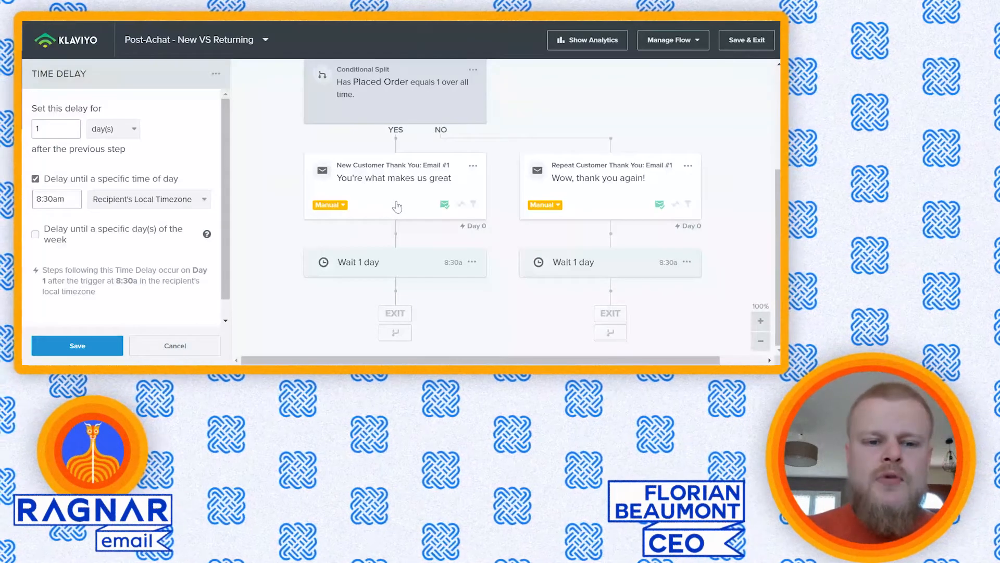
Step: Clone the 1-day delay twice more, placing one copy at the end of the YES branch and one at the end of the NO branch
left_click(471, 261)
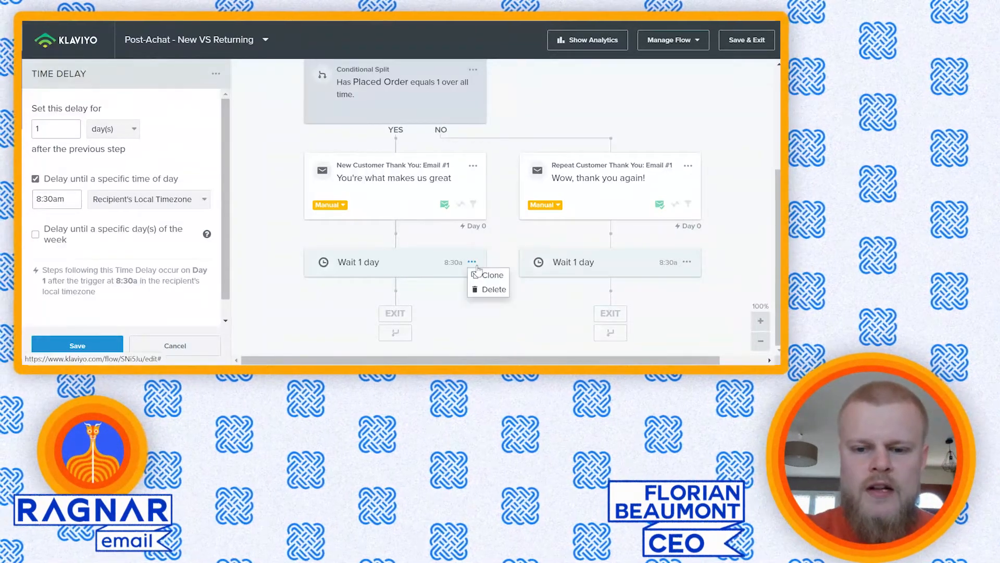
left_click(489, 275)
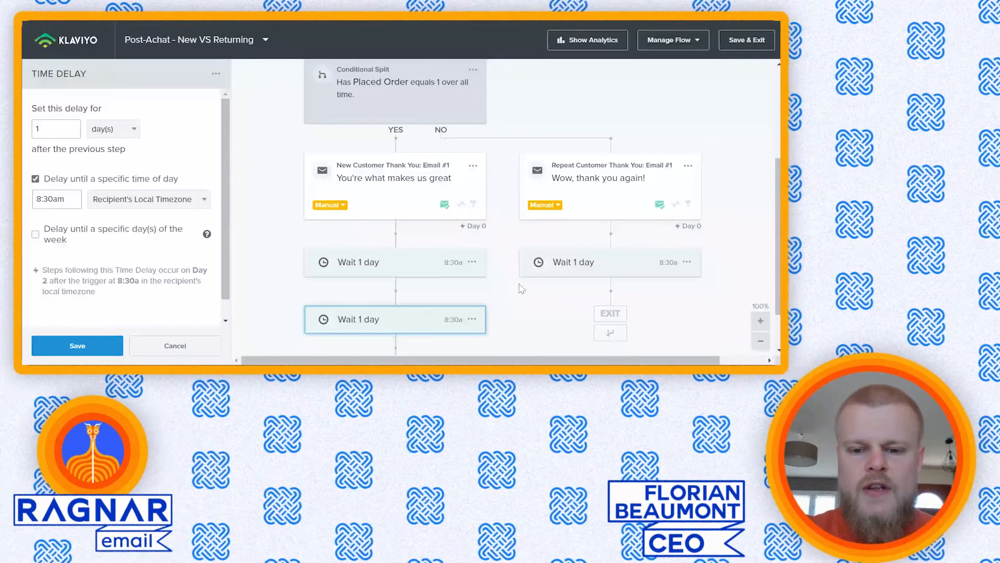
left_click(472, 319)
left_click(492, 331)
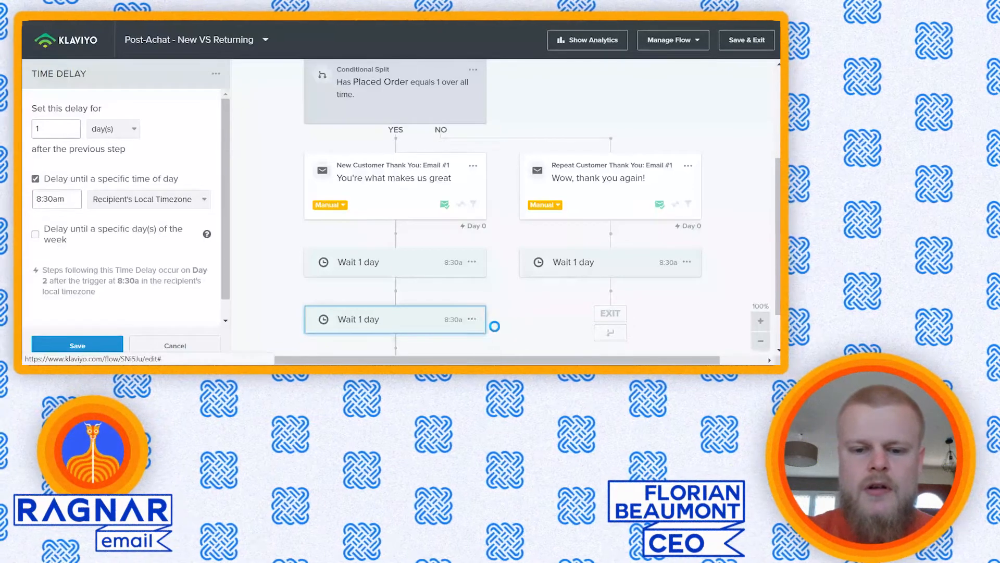
left_click_drag(393, 329, 607, 285)
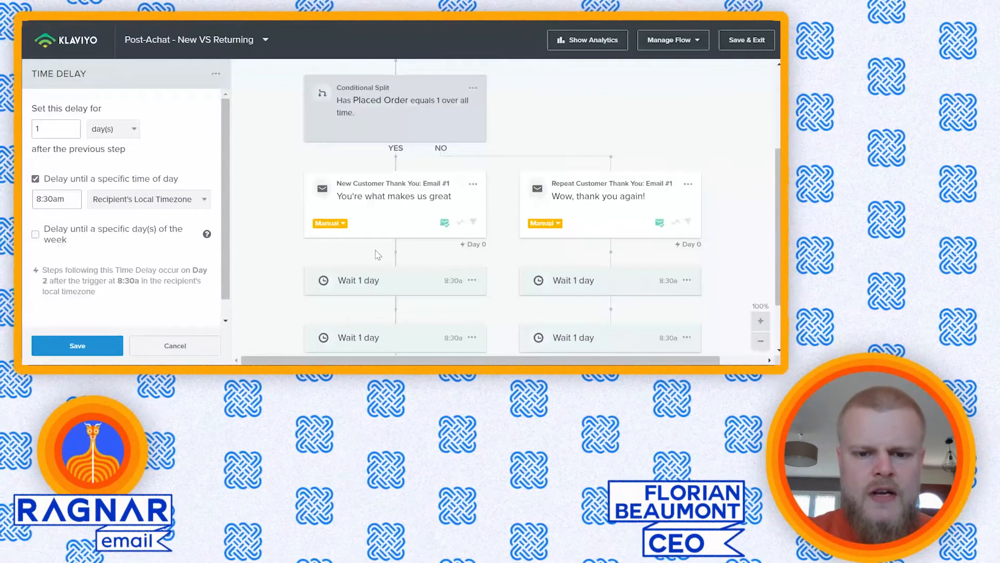
Step: Rename the new customer thank-you email as PAN1 and the repeat customer thank-you email as PAR1
left_click(379, 232)
left_click(155, 71)
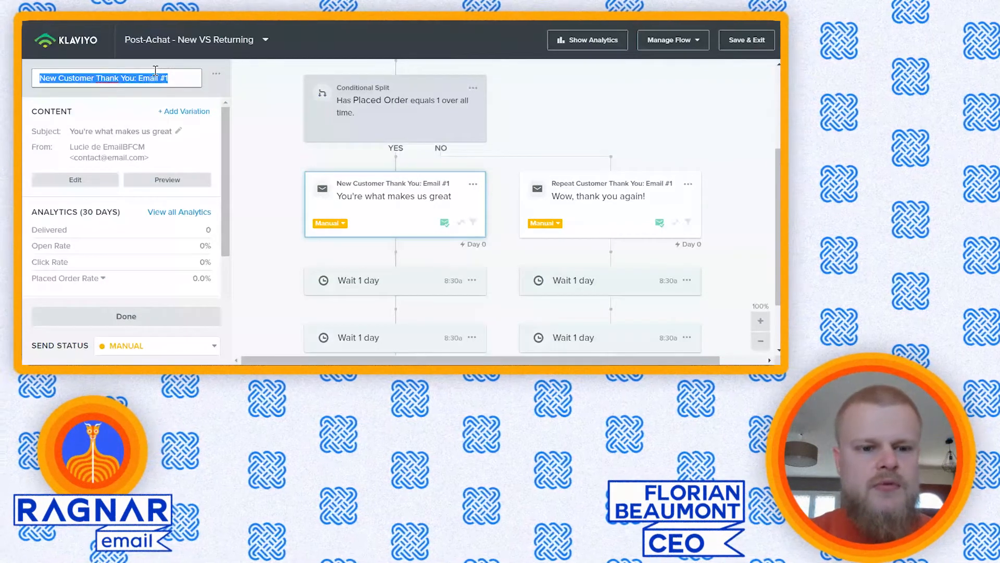
type("PAN1")
key("Return")
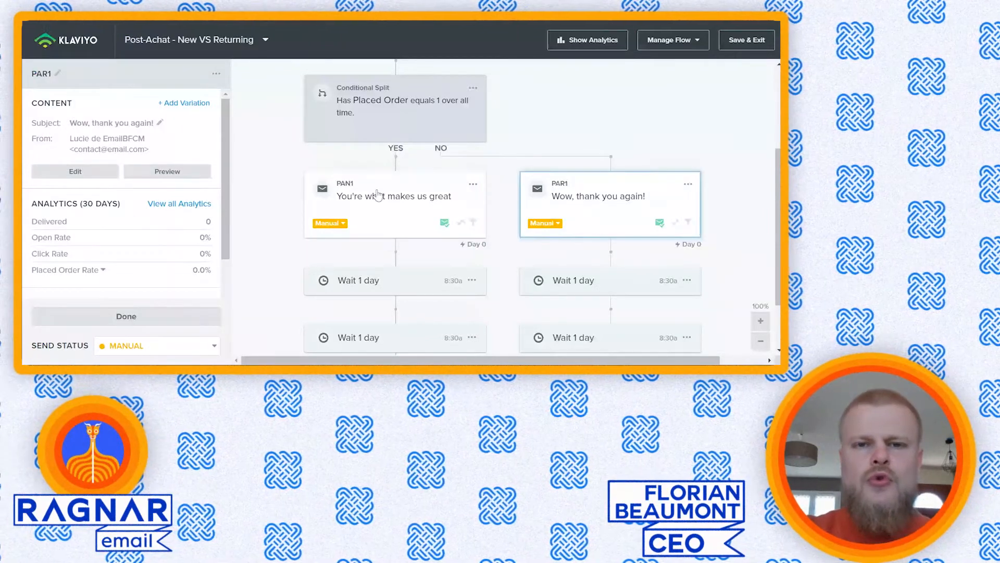
Step: Turn off Smart Sending and turn on UTM tracking for the PAN1 email
left_click(370, 207)
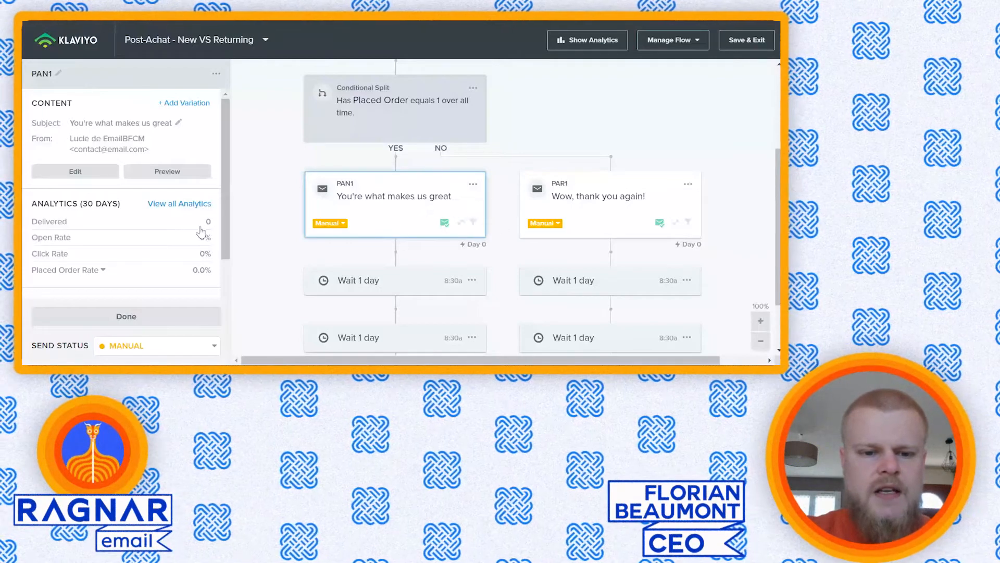
left_click_drag(228, 232, 231, 281)
left_click(206, 220)
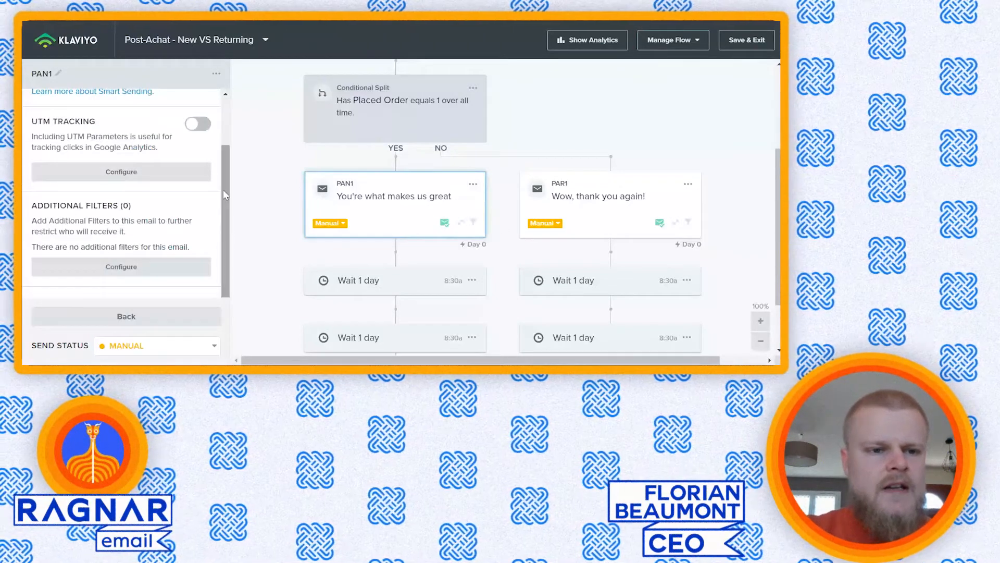
left_click_drag(223, 190, 144, 124)
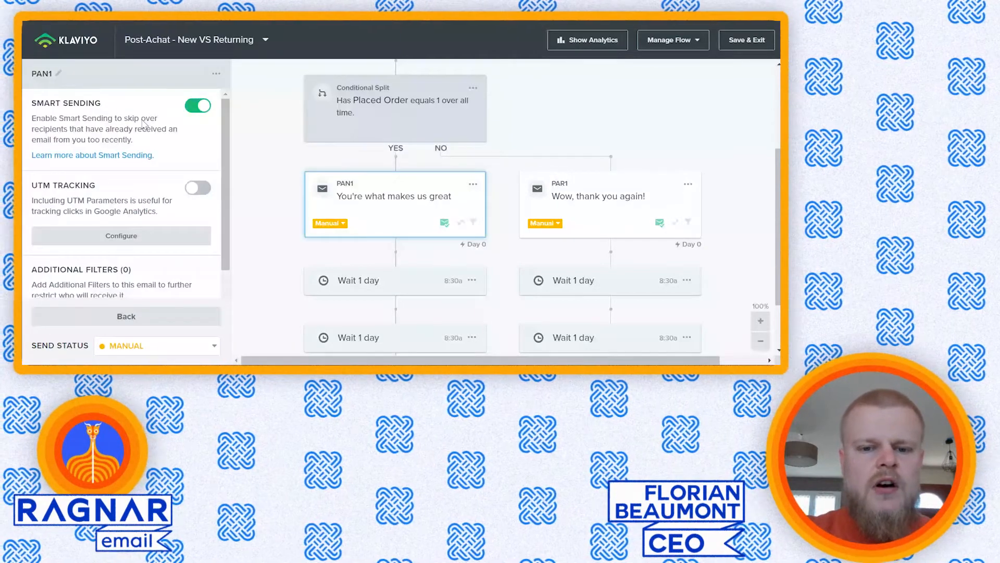
left_click(195, 107)
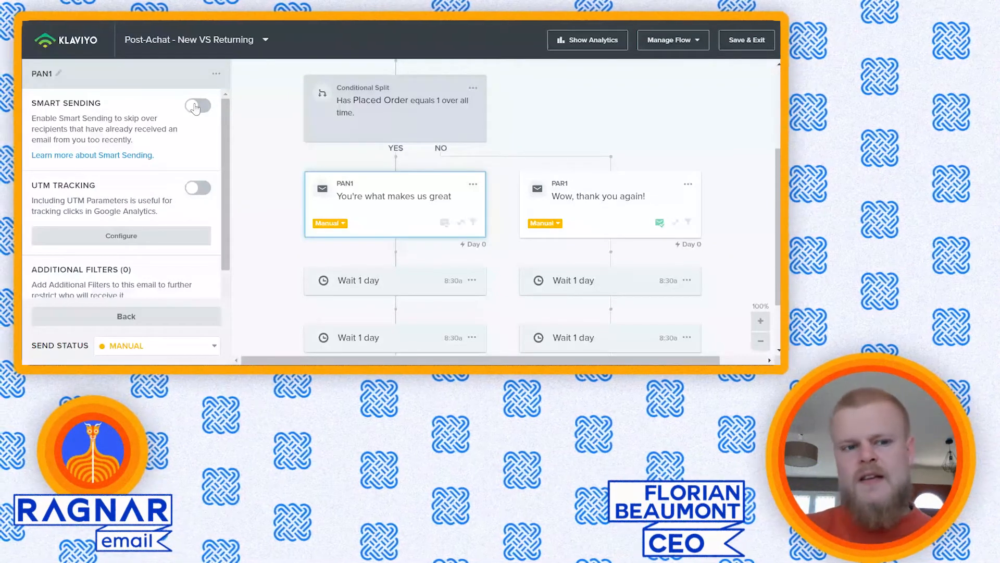
left_click(197, 107)
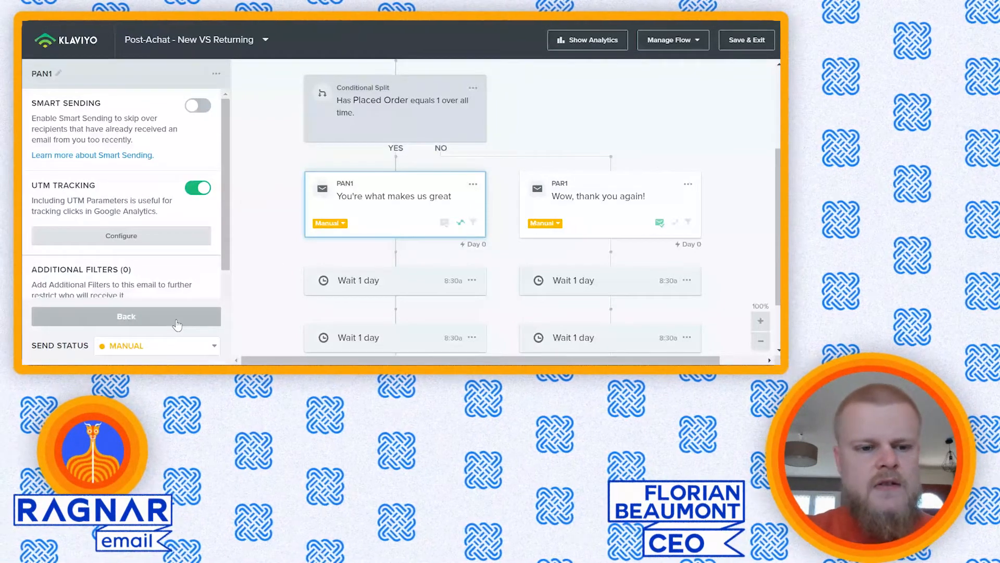
left_click(177, 316)
Step: Set PAN1's subject to '{{ first_name|title }}, merci pour votre confiance !' and its preview text to 'Un cadeau pour vous dans cet email.', and save
left_click(75, 173)
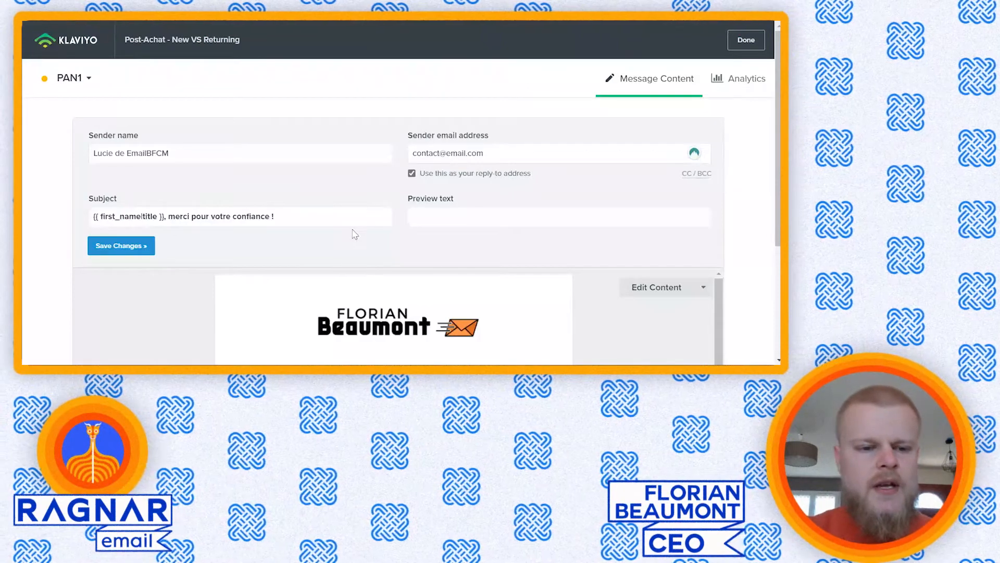
scroll(731, 170, "down", 2)
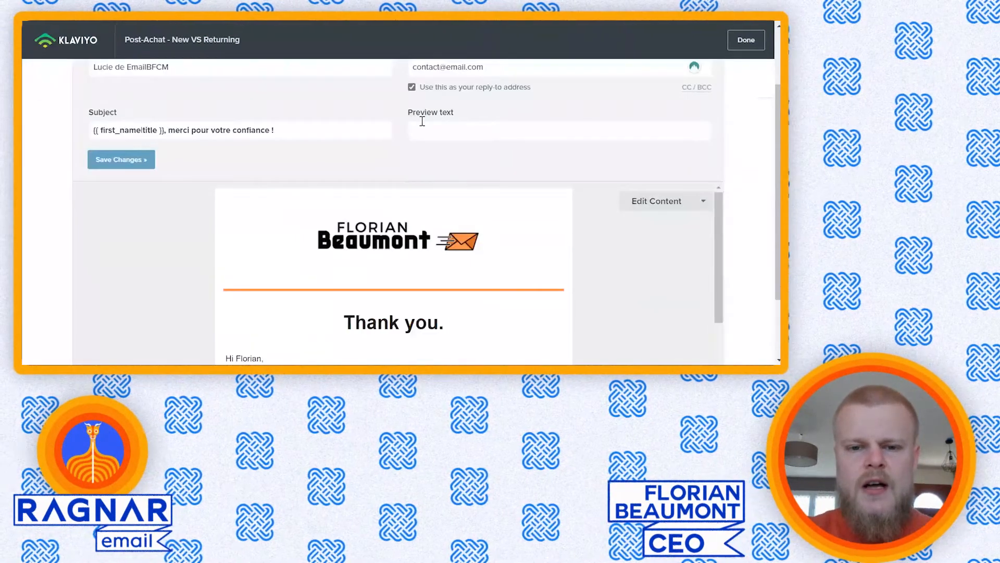
left_click(484, 133)
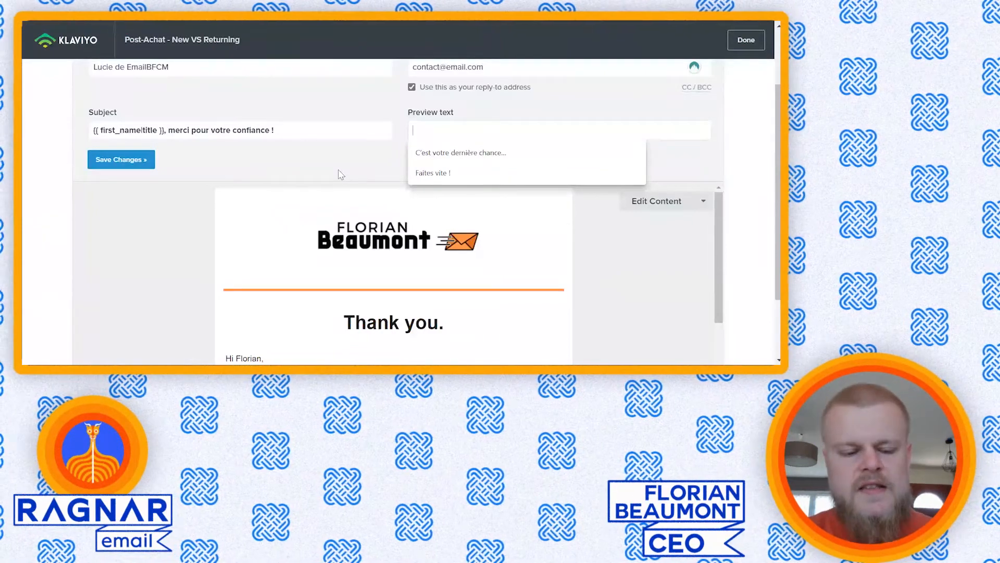
type("UN")
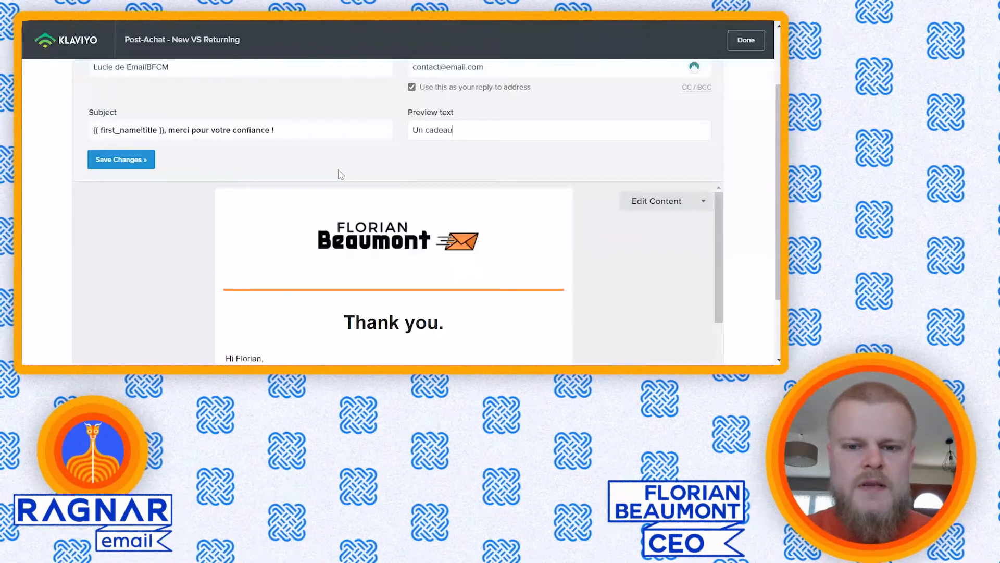
type("pour vous dans cet email.")
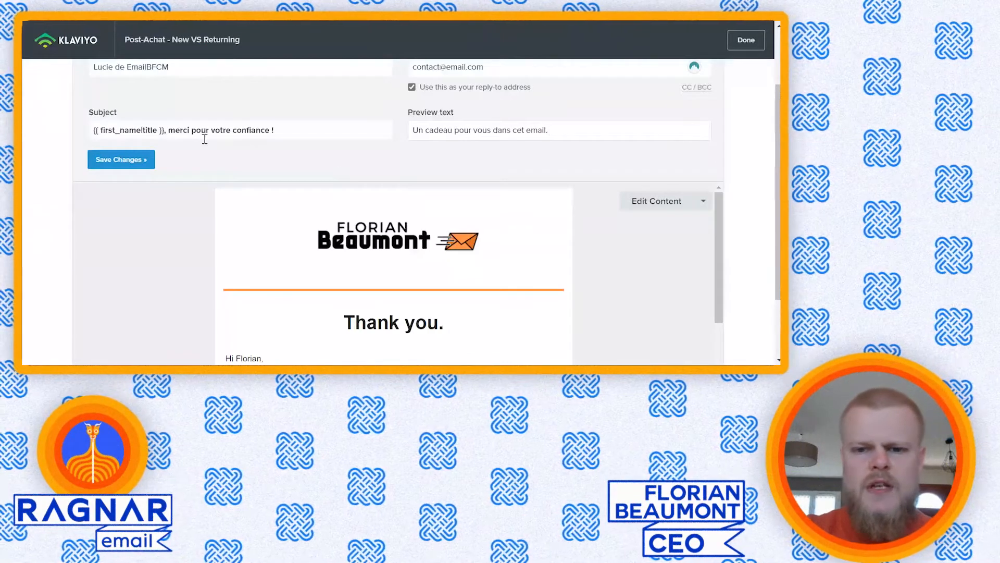
double_click(205, 137)
triple_click(498, 130)
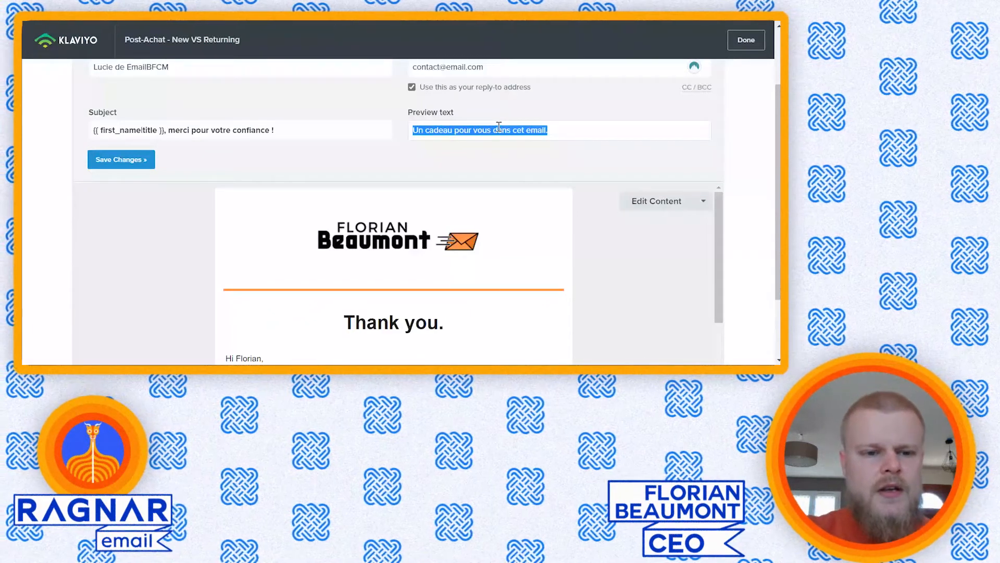
left_click(133, 166)
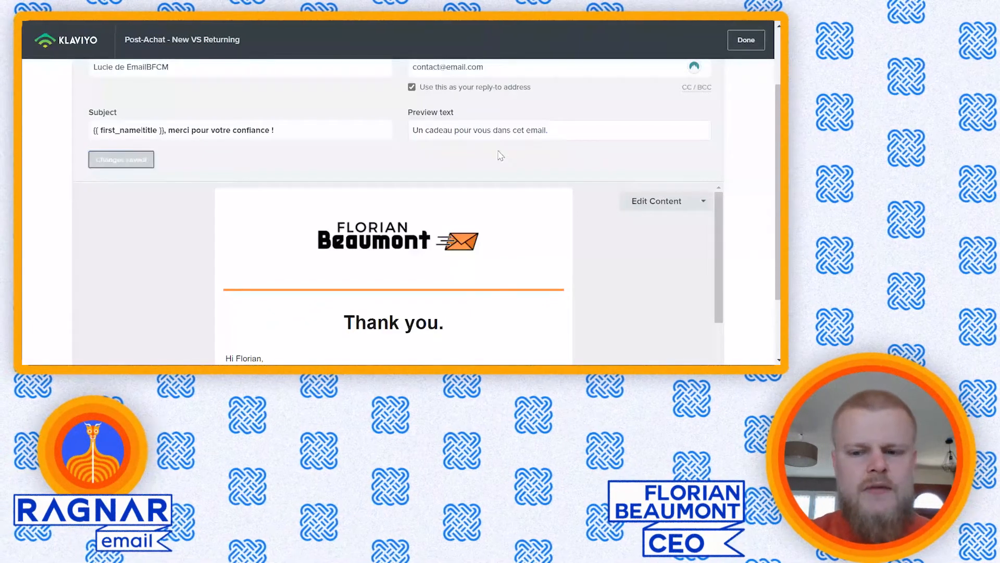
Step: Replace the PAN1 email's content with the drag-and-drop template named PAN1 from the saved templates
scroll(491, 173, "down", 2)
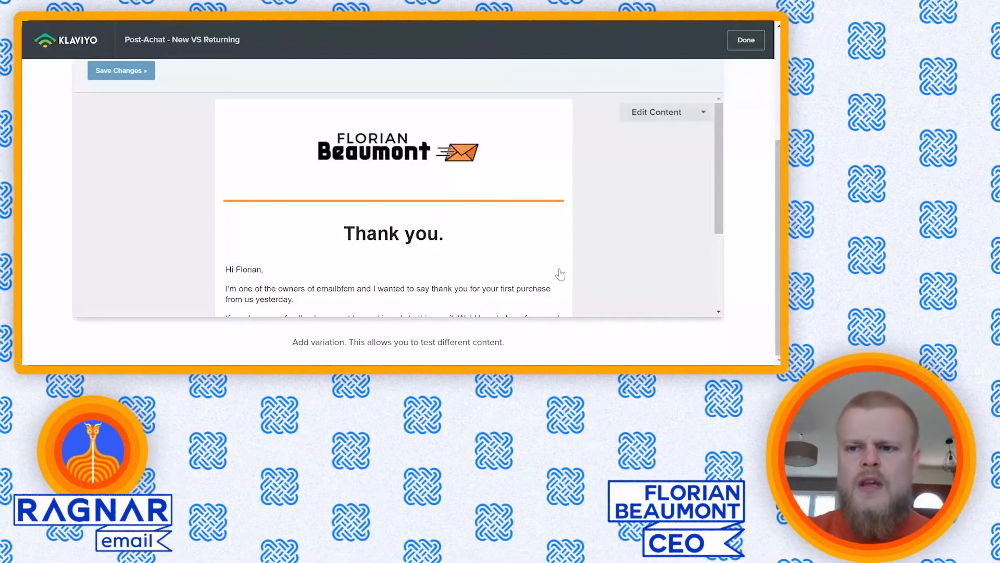
scroll(767, 96, "up", 3)
scroll(752, 183, "down", 2)
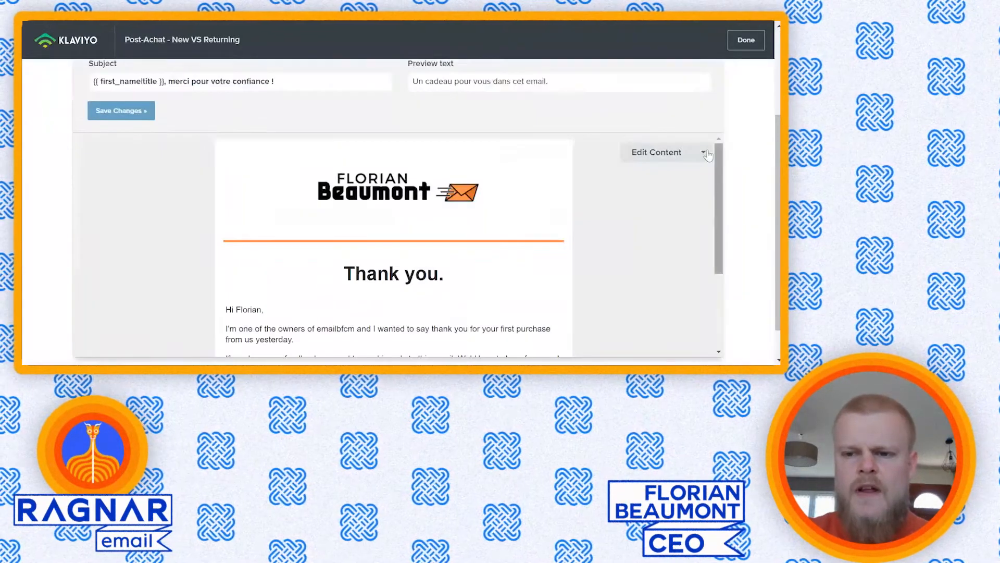
left_click(703, 153)
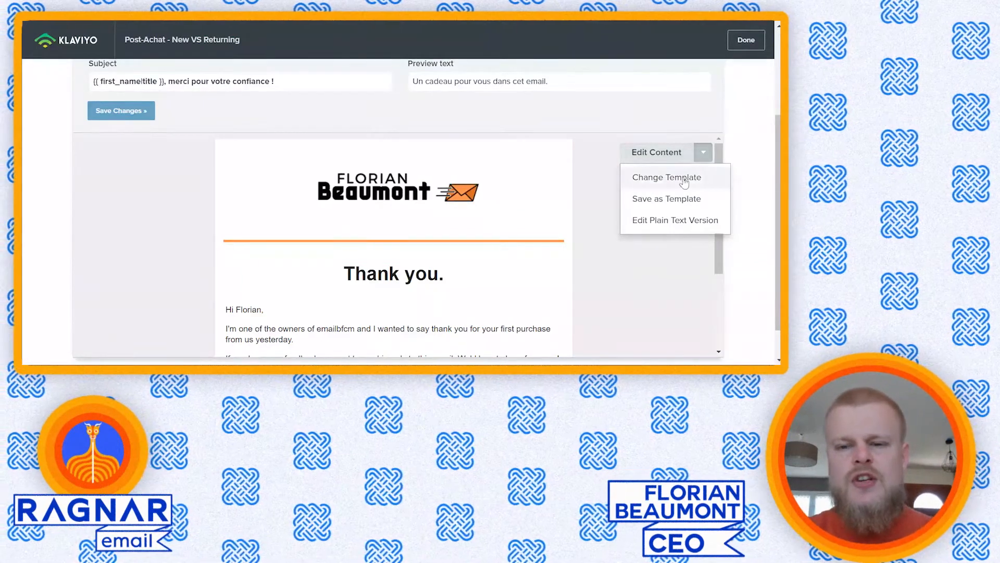
left_click(681, 183)
scroll(671, 195, "down", 1)
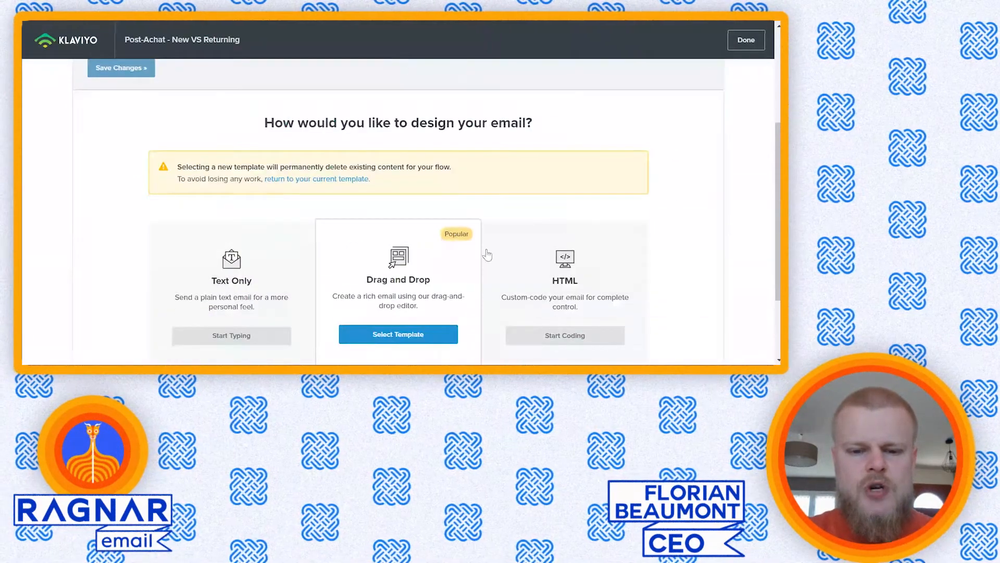
left_click(399, 337)
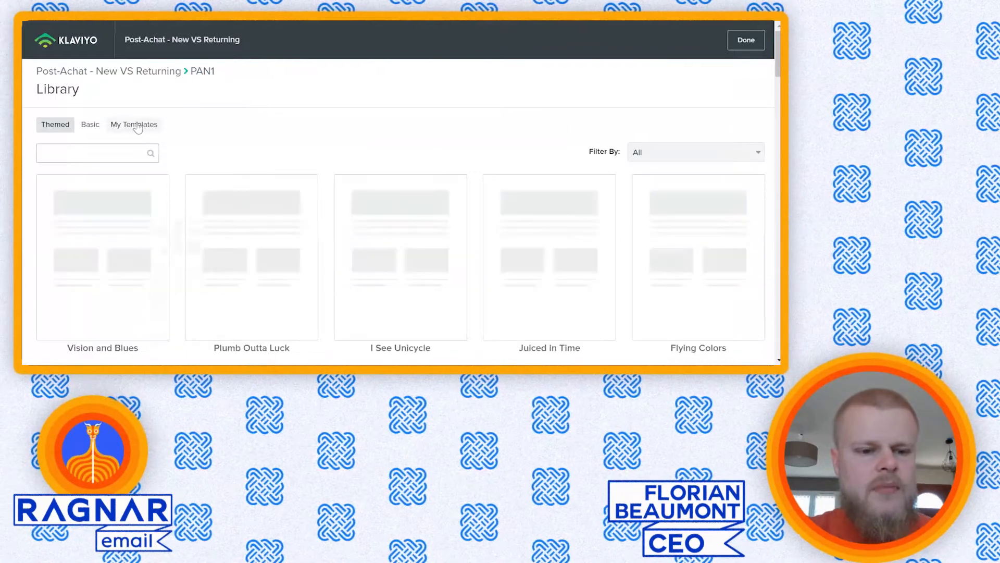
scroll(286, 125, "down", 10)
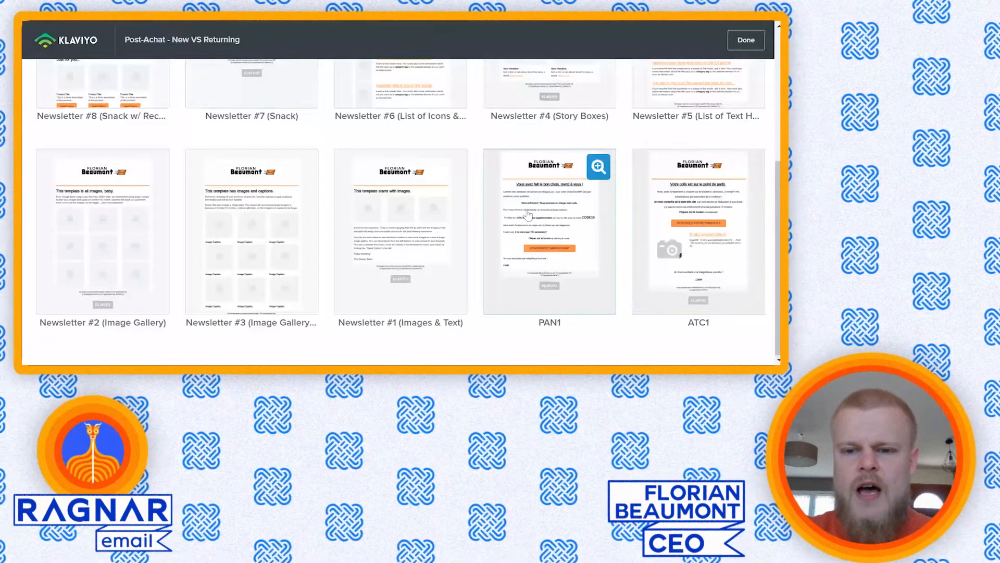
left_click(572, 231)
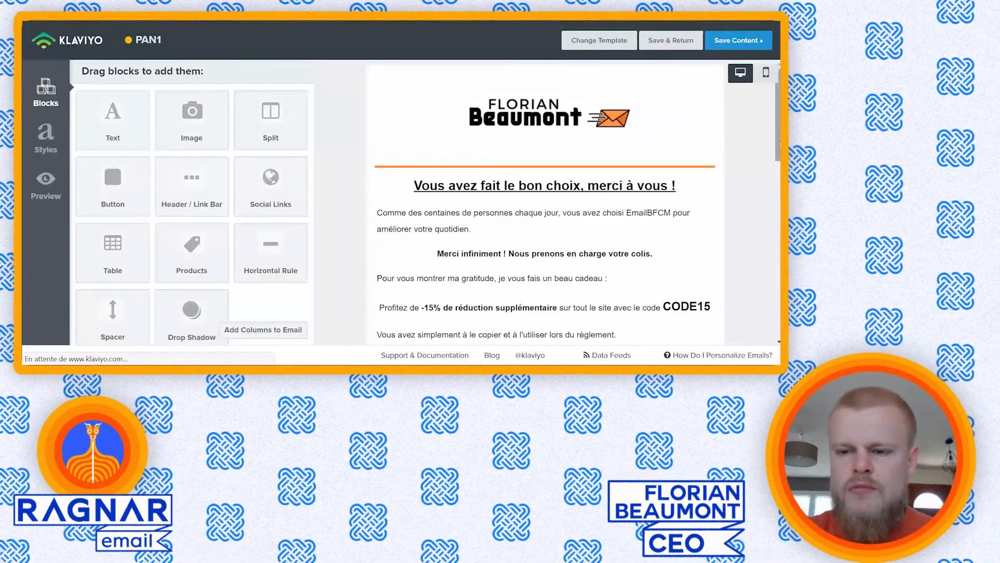
Step: Delete the existing text content between the orange divider and the 'J'EN PROFITE MAINTENANT' button in the PAN1 email
scroll(545, 203, "down", 5)
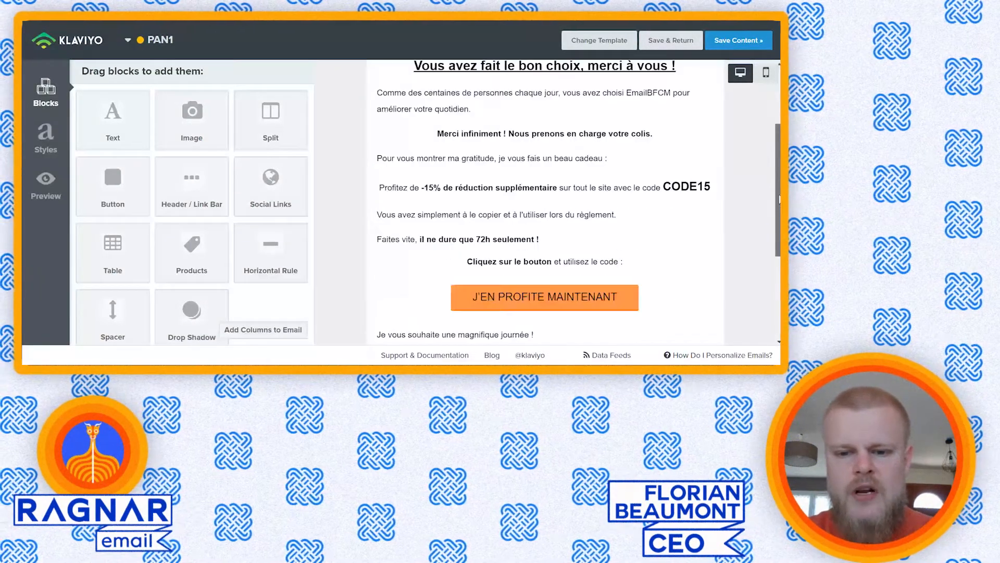
scroll(749, 104, "up", 5)
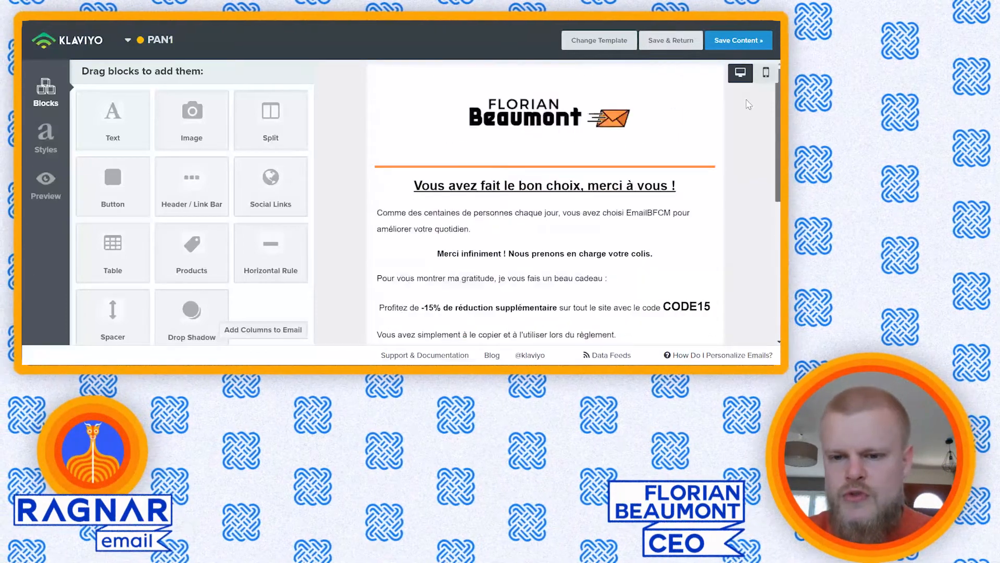
scroll(774, 194, "down", 5)
scroll(775, 194, "up", 1)
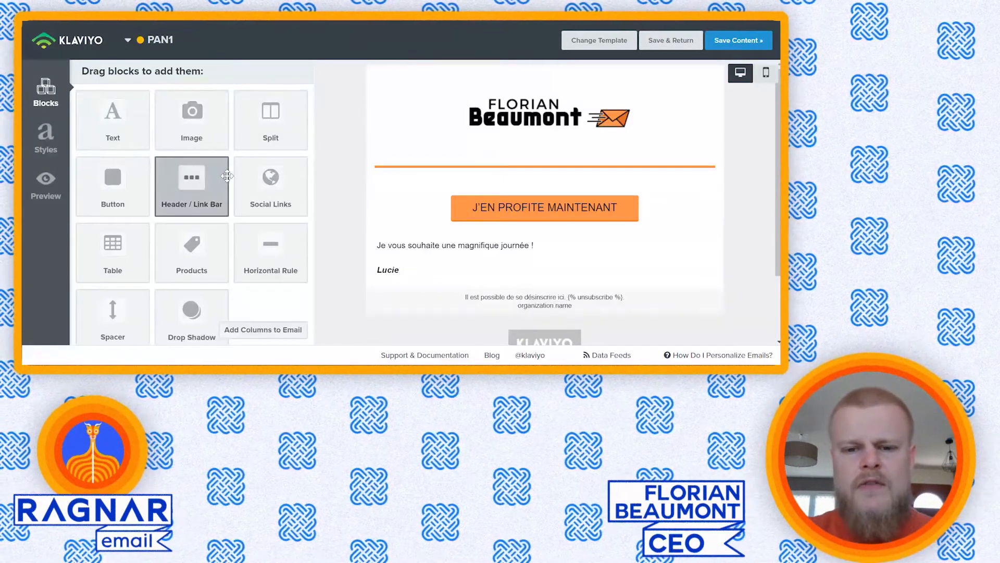
left_click_drag(227, 176, 434, 188)
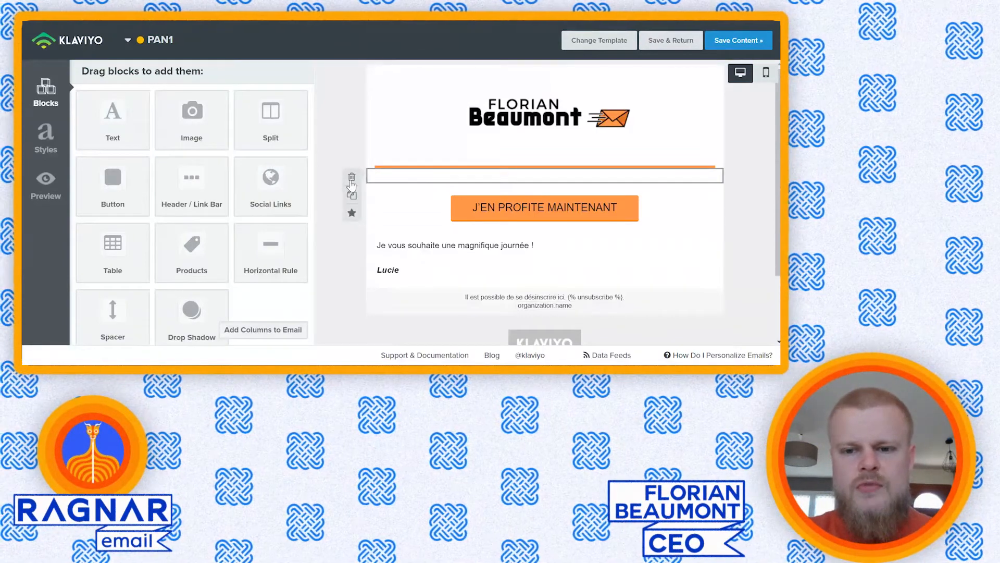
left_click(352, 180)
left_click(547, 144)
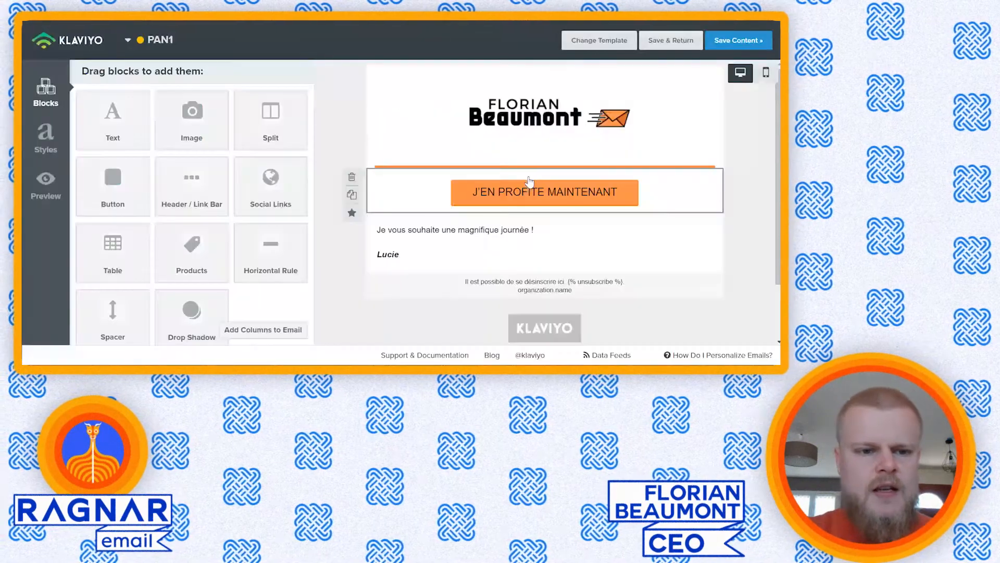
Step: Add a text block below the orange divider reading 'Bienvenue dans la famille', followed by the brand name and an exclamation mark
left_click_drag(112, 119, 400, 191)
left_click(274, 180)
key("ctrl+a")
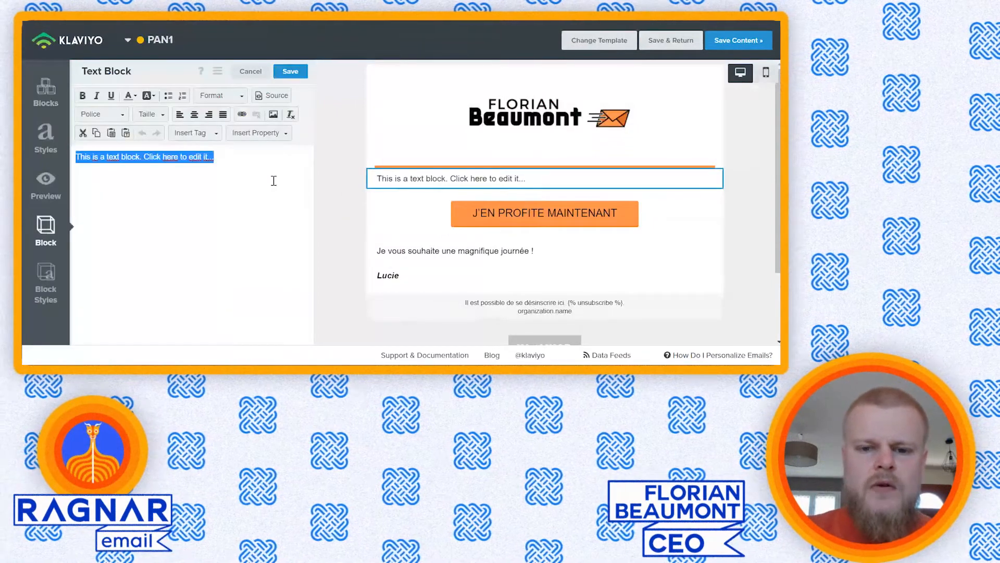
key("BackSpace")
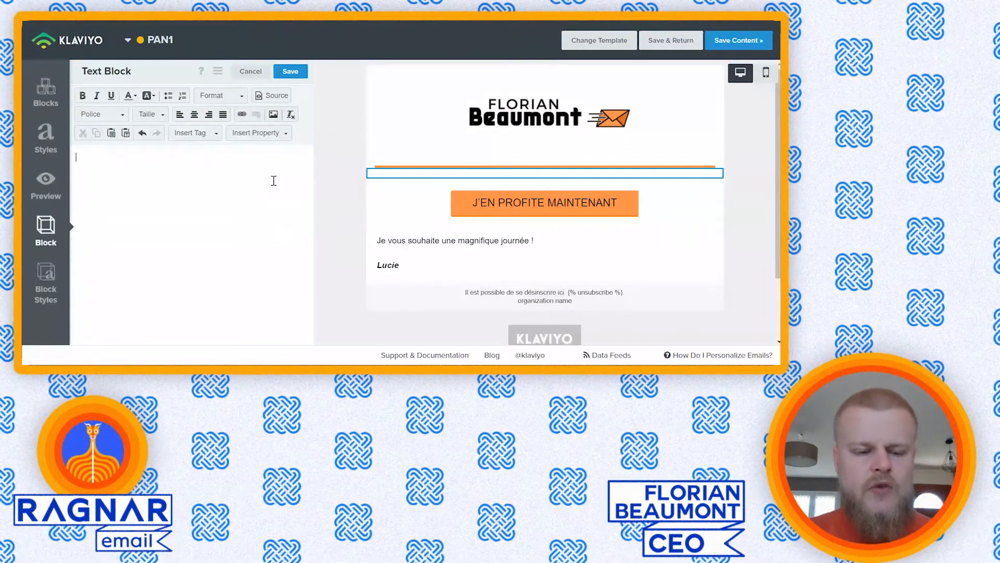
type("Bienvenue dans")
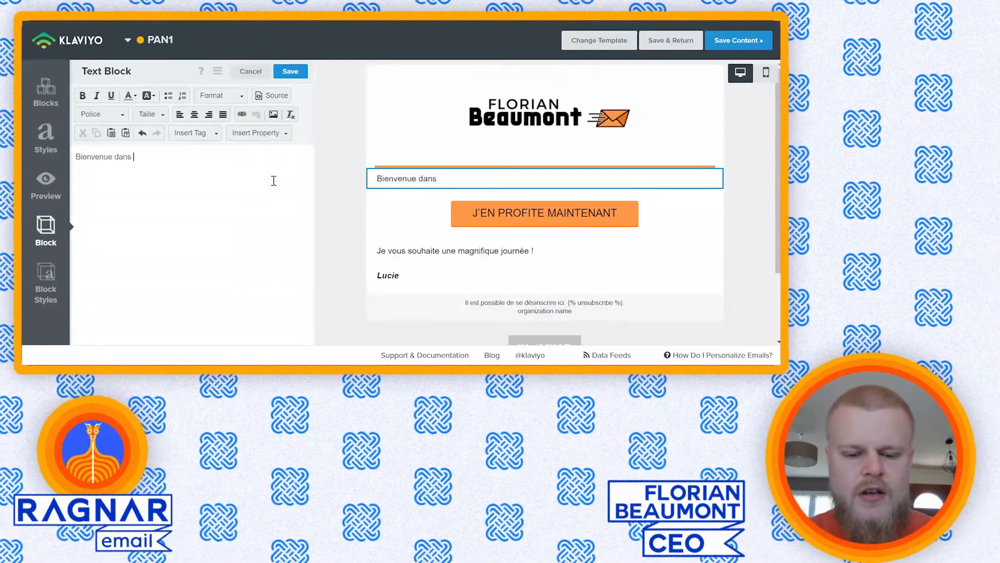
type(" la famille EmailF")
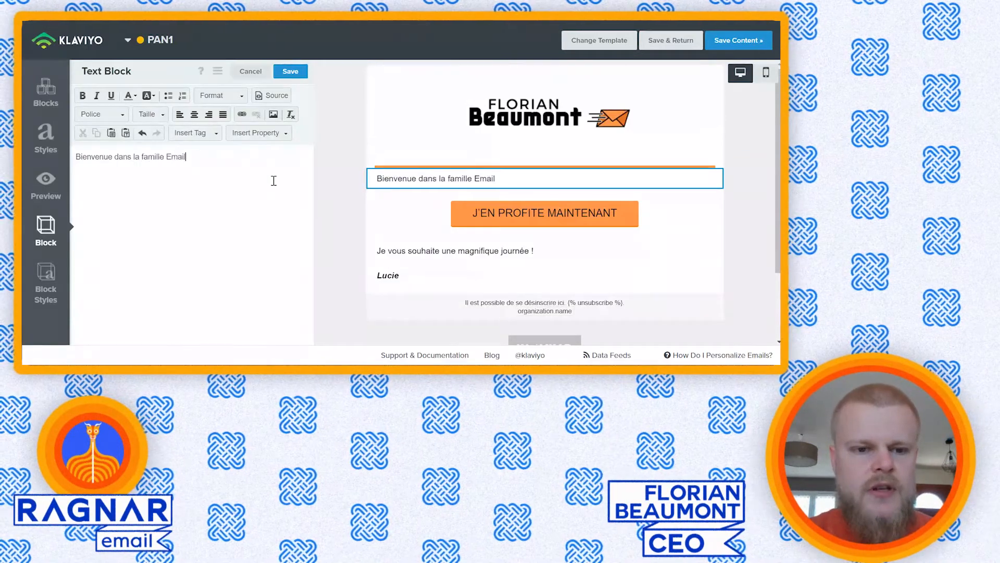
key("BackSpace")
key("BackSpace")
key("BackSpace")
key("BackSpace")
key("BackSpace")
key("BackSpace")
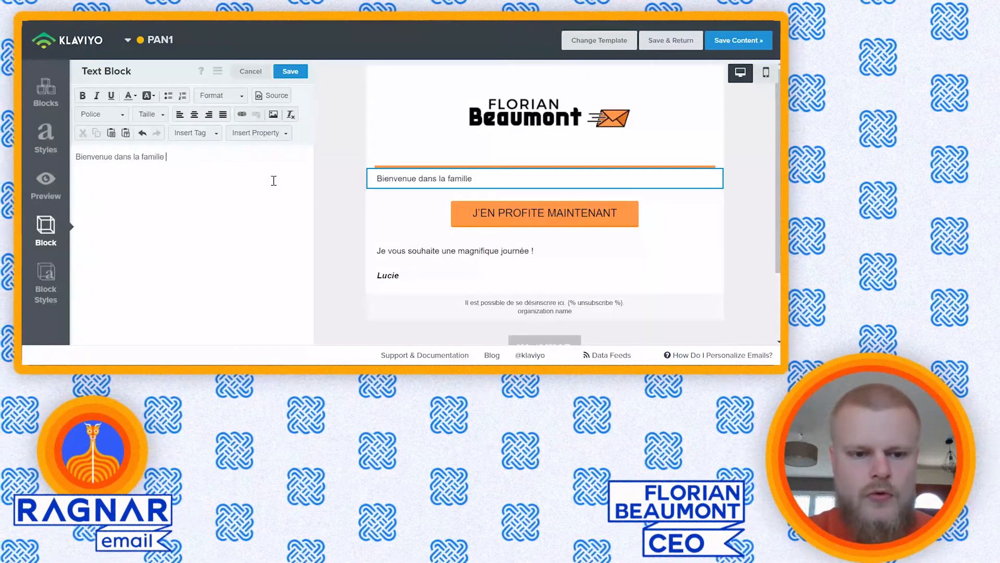
type("Florian Beaumont")
type("!")
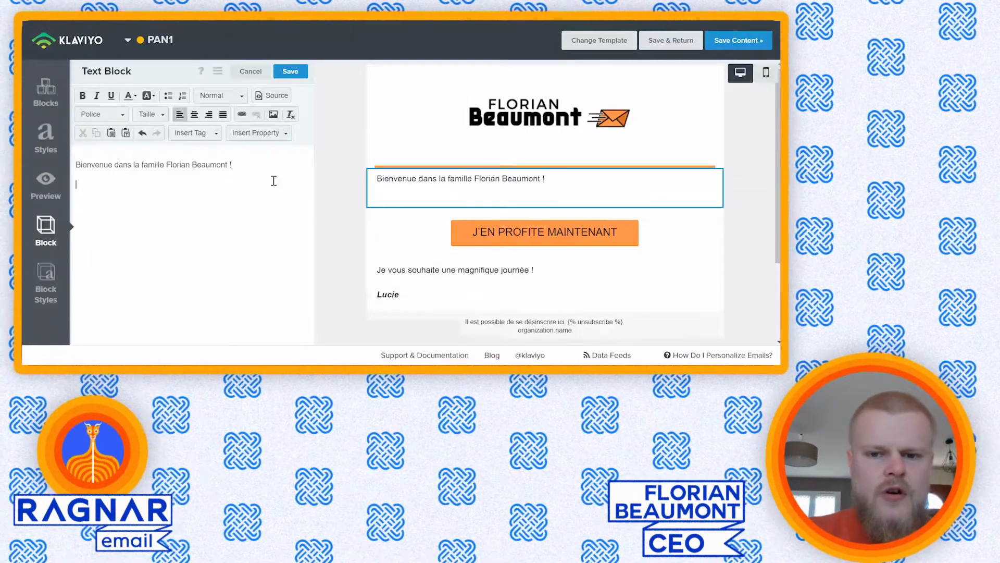
Step: Format the welcome line as centred bold text at size 18 and save the block
key("ctrl+a")
left_click(194, 114)
left_click(84, 98)
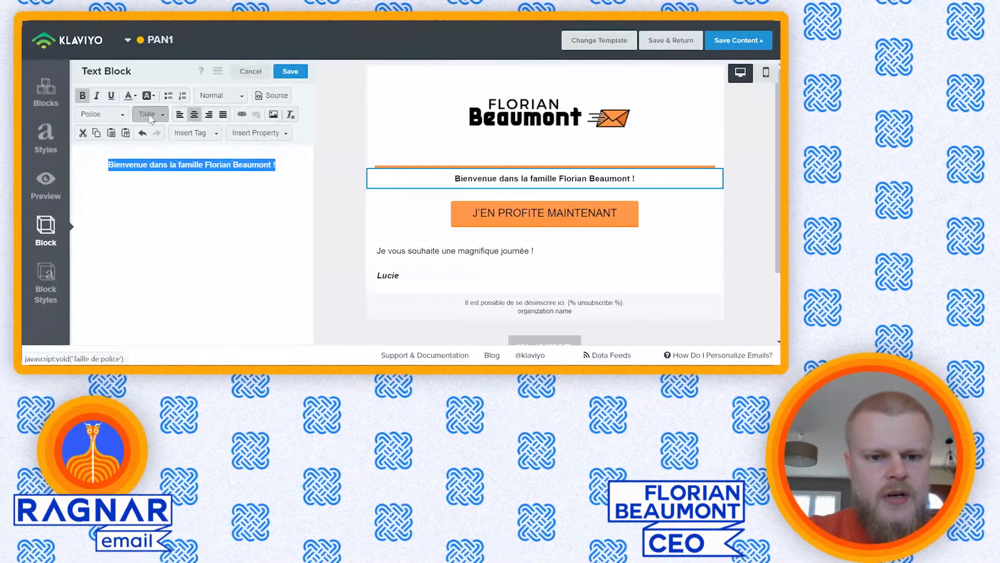
left_click(150, 115)
left_click(170, 209)
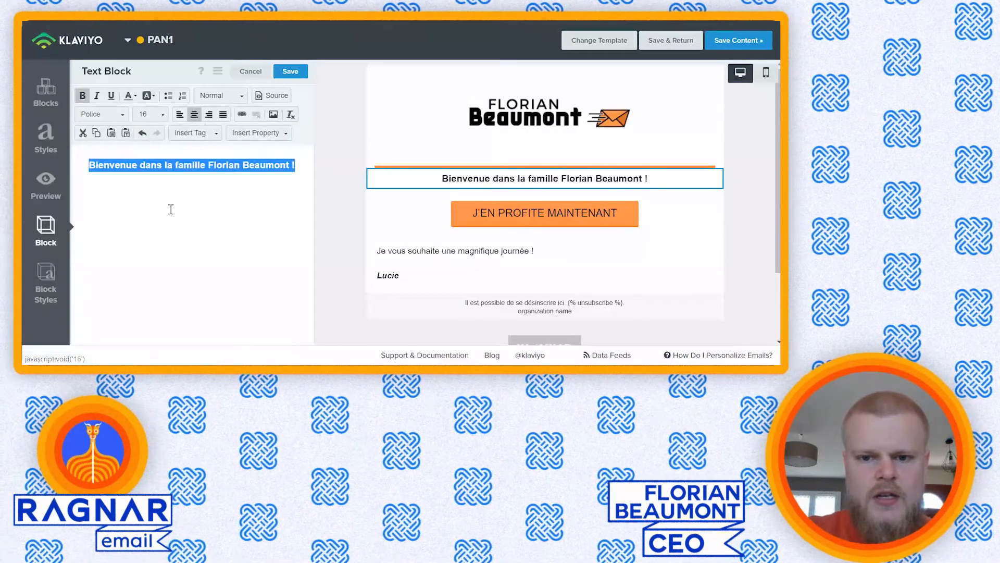
left_click(150, 114)
left_click(182, 199)
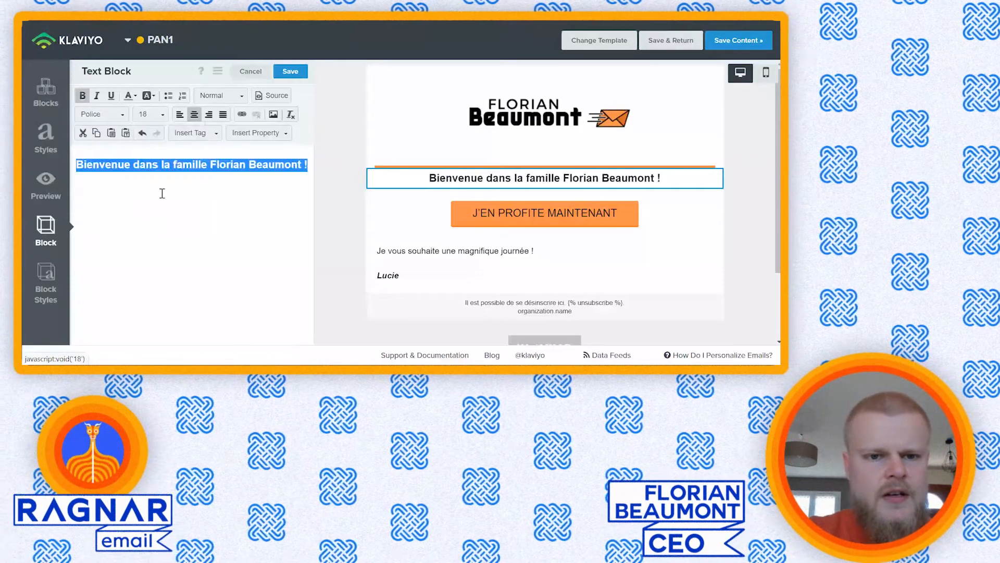
left_click(290, 71)
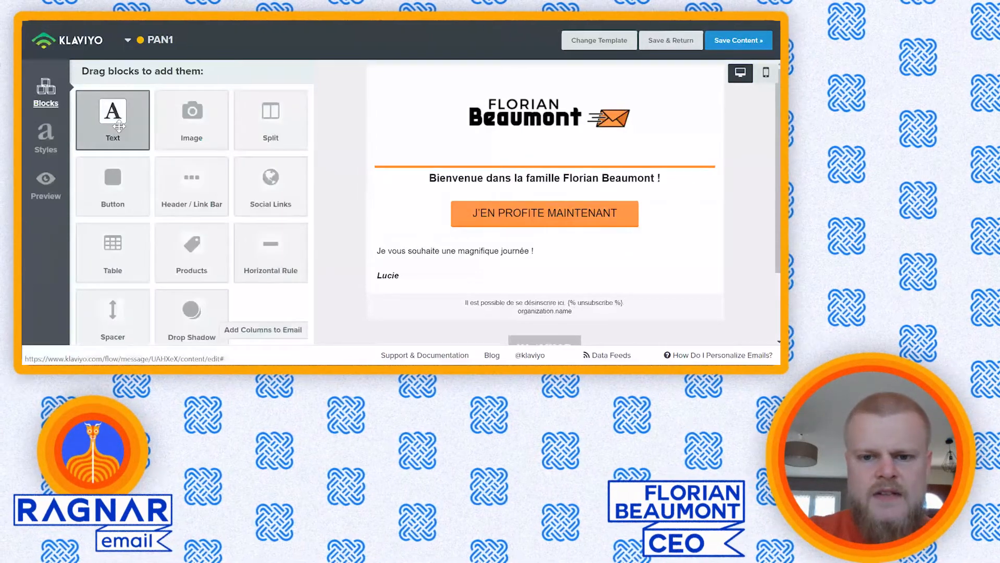
Step: Add a text block under the welcome line: 'Comme des milliers de personnes chaque jour, vous avez choisi', the brand name, then 'pour'
left_click_drag(119, 126, 459, 198)
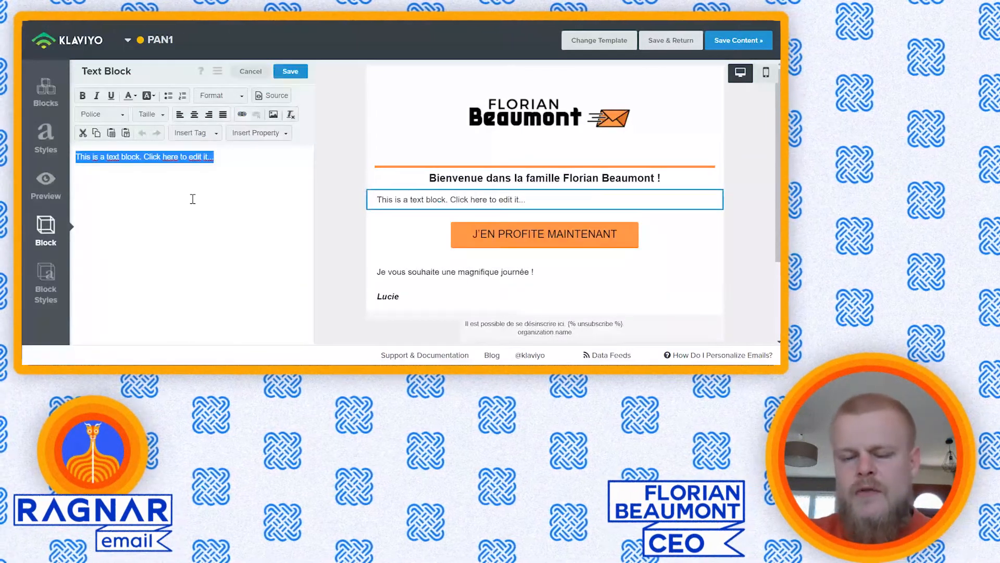
type("C")
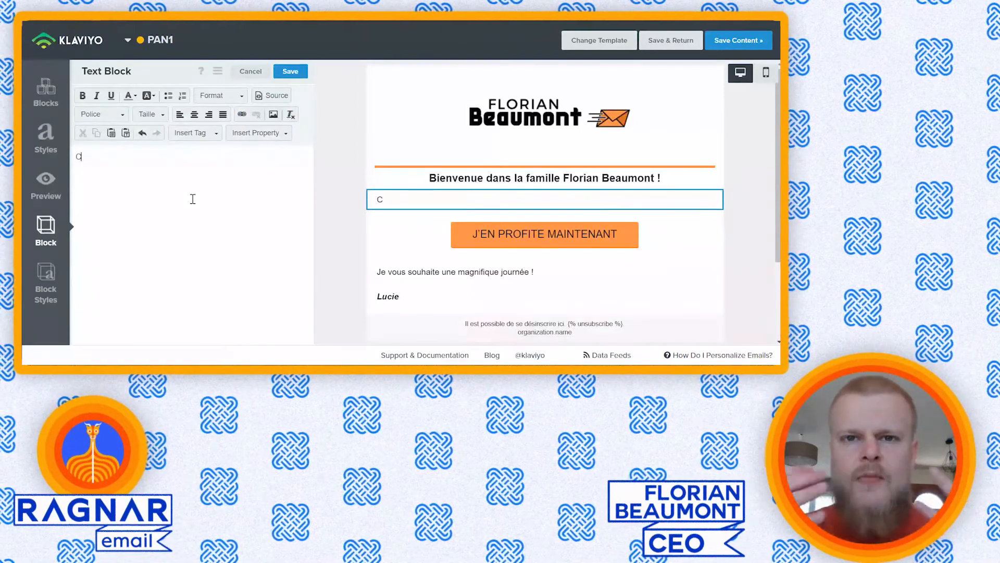
type("om")
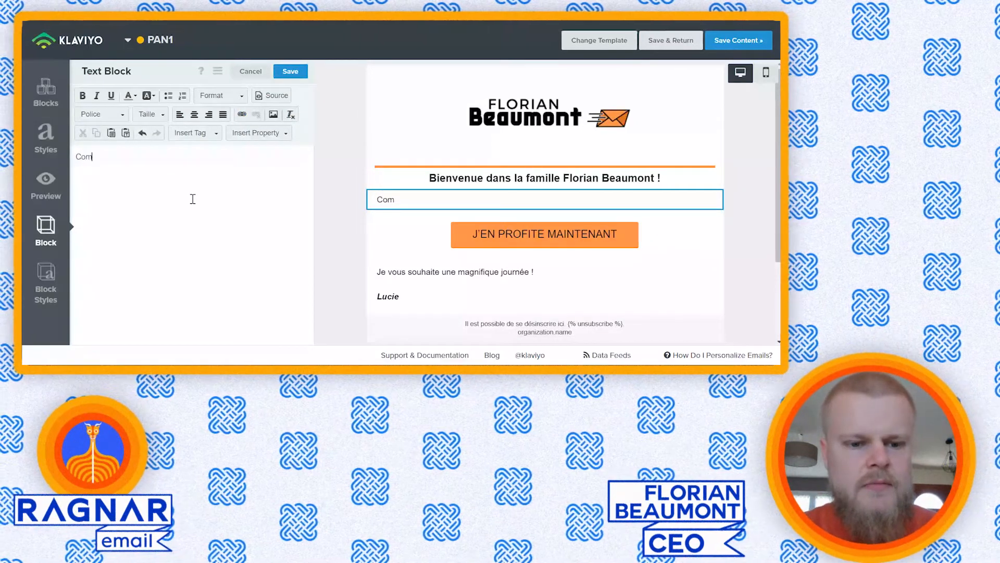
type("me des milliers de personne chaque jour, vo")
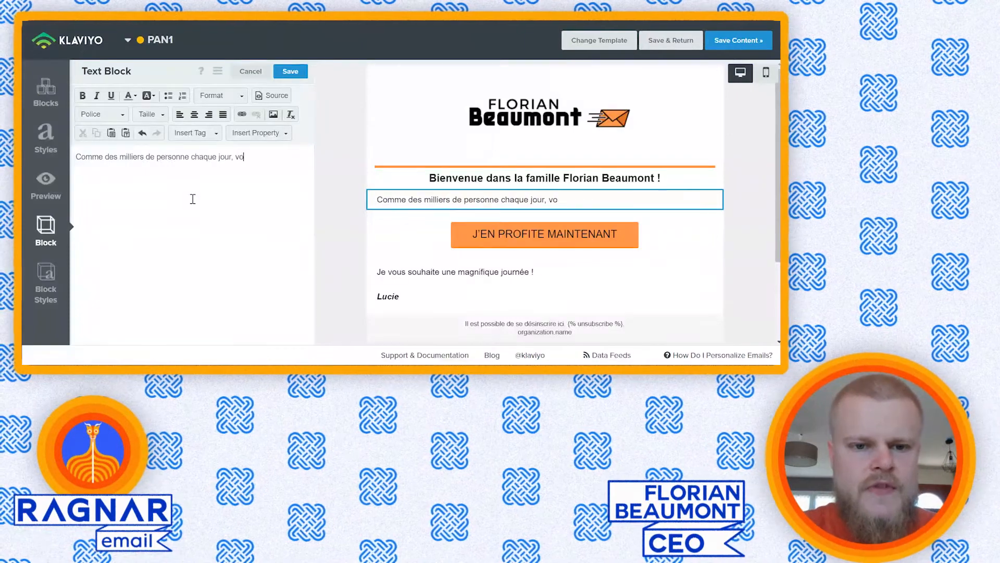
type("us avez choisi Florian Beaumont pour")
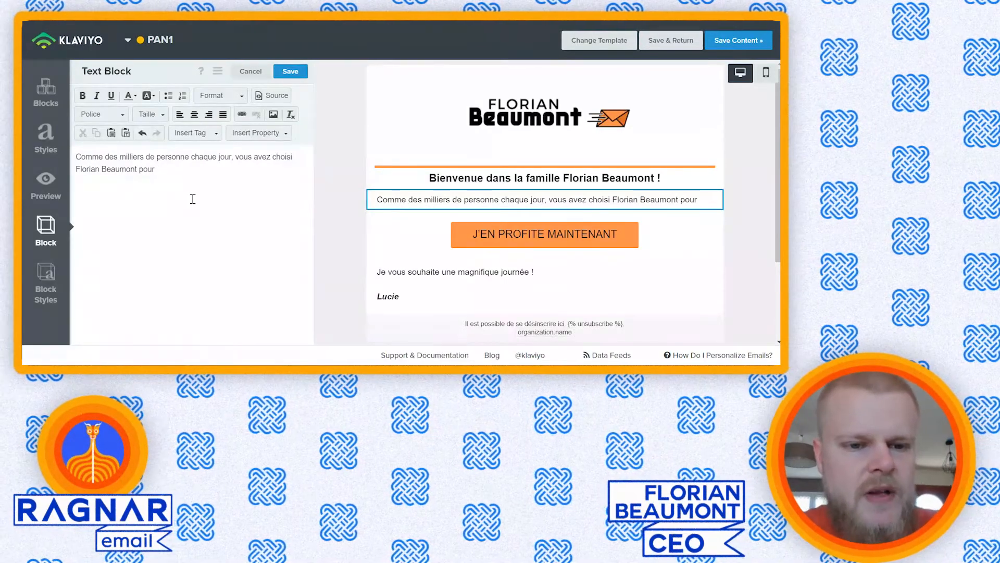
left_click(191, 157)
type("si Florian Beaumont pour")
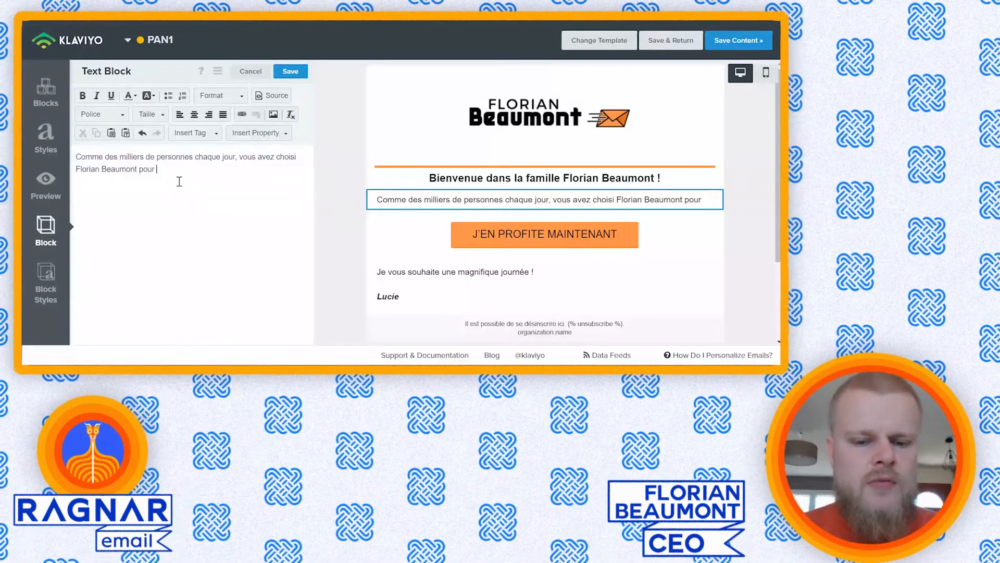
Step: Complete the block's first sentence with 'régler vos problèmes de dos et vivre une meilleure vie.'
type(" r")
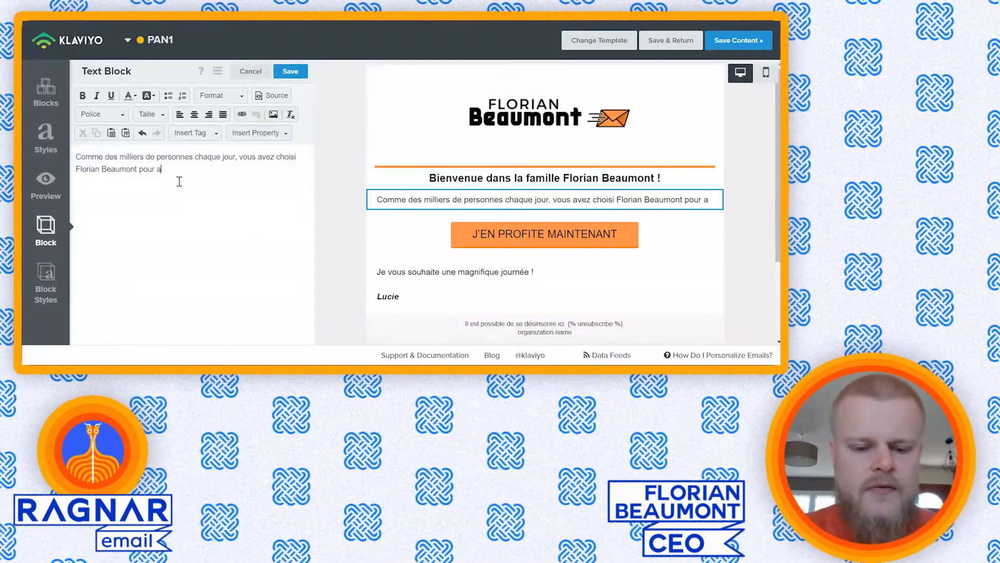
type("égler vos pro")
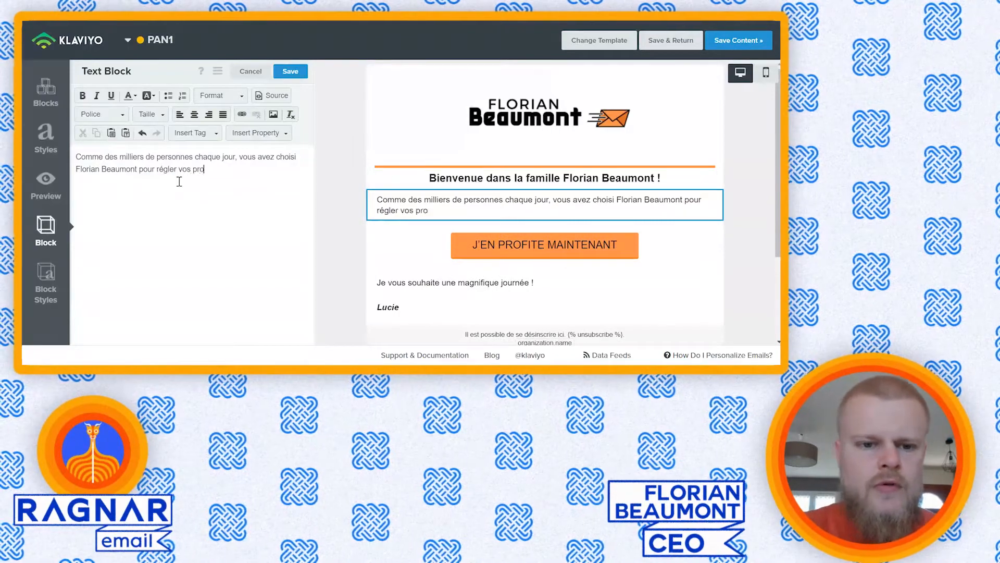
type("blèmes de dos et vivre une")
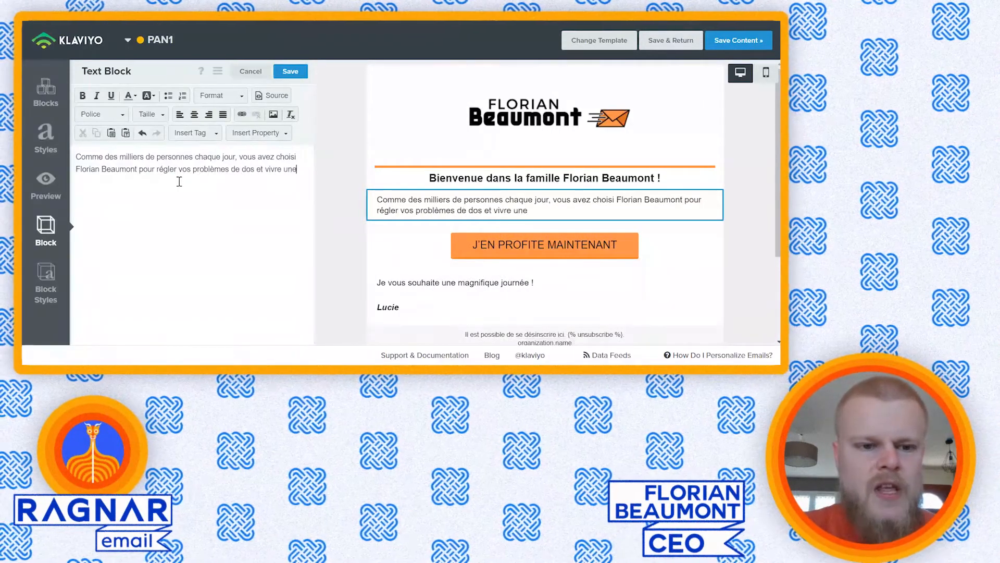
type(" meilleure vie.")
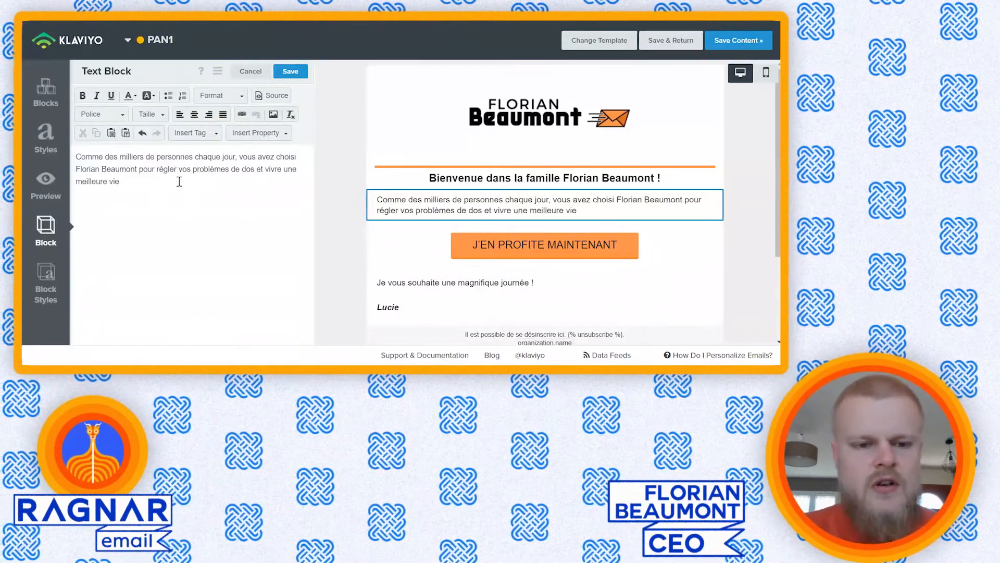
Step: Add a second paragraph: 'Sachez que nous prenons en charge votre colis, il partira de notre entrepôt très bientôt.'
key("Return")
type("S")
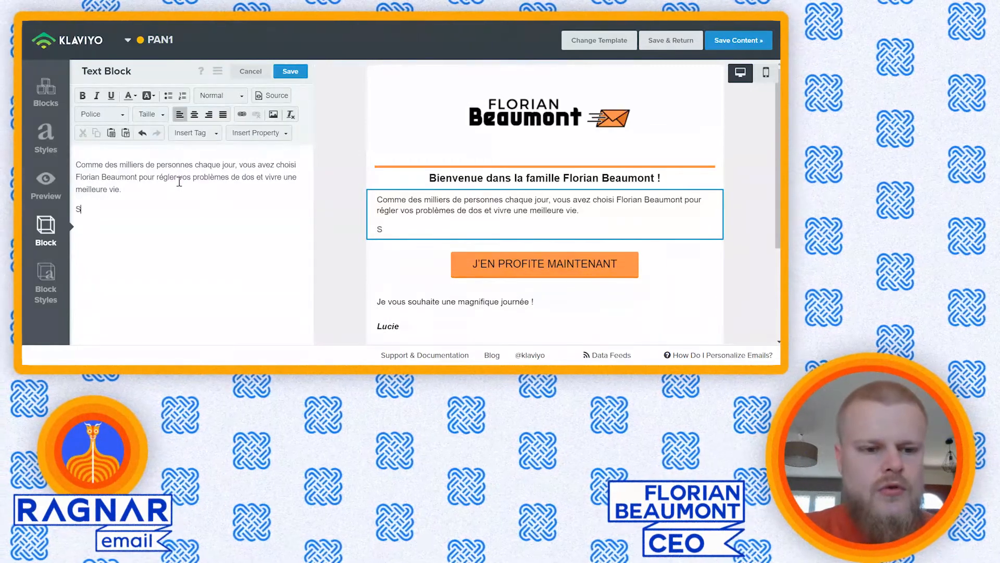
type("achez que nous")
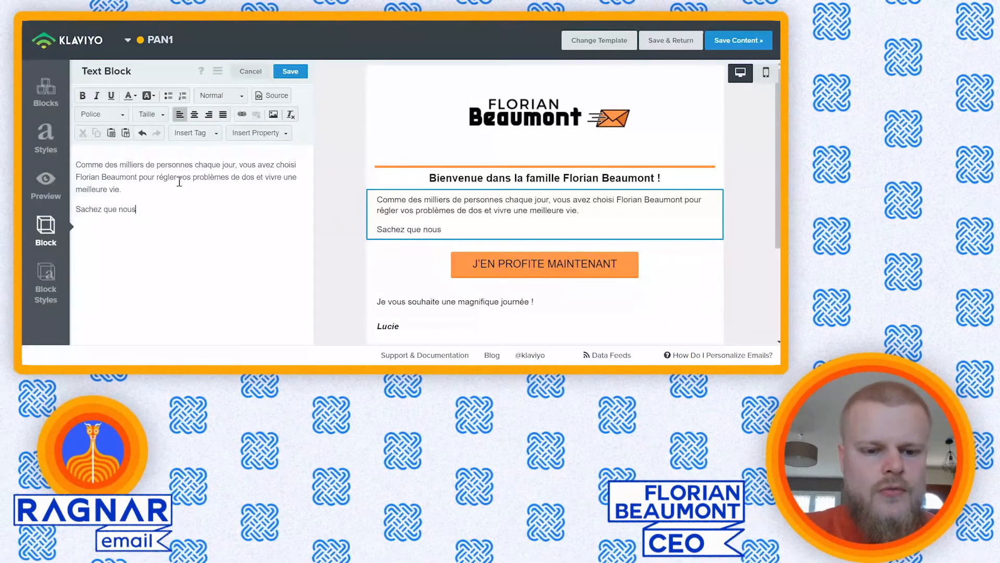
type(" prenons en charge ")
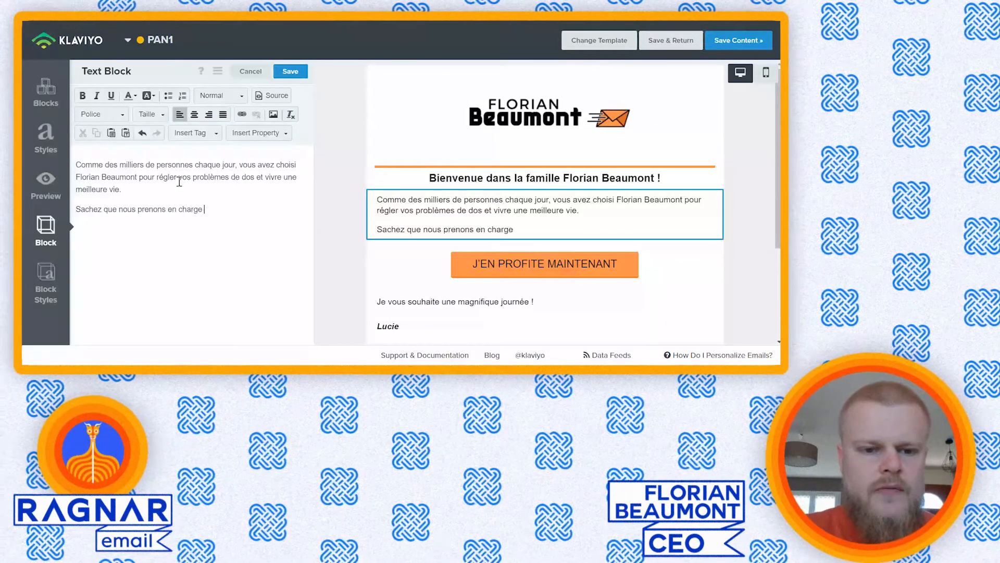
type("votre colis, il partira de not")
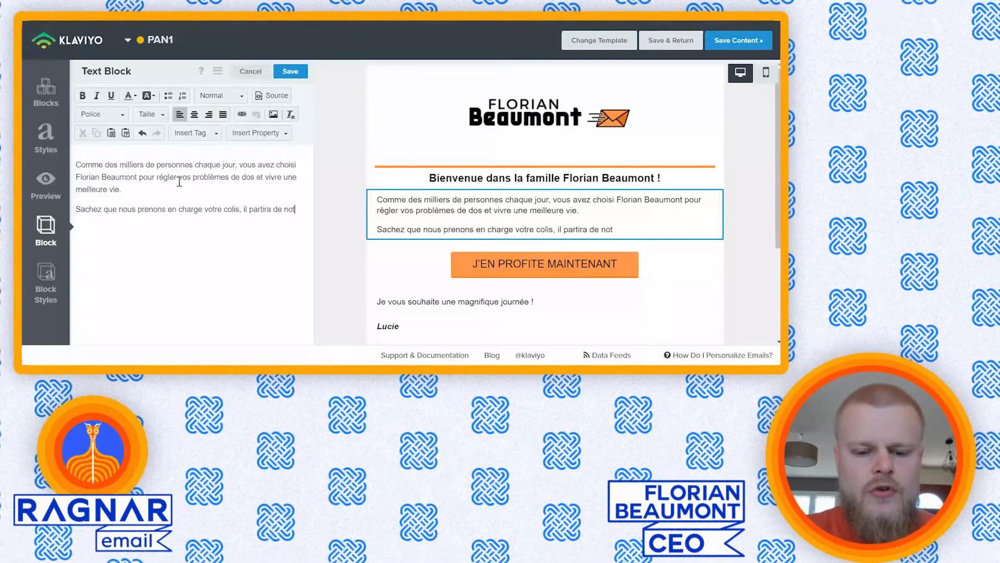
type("re entrepôt très bientôt.")
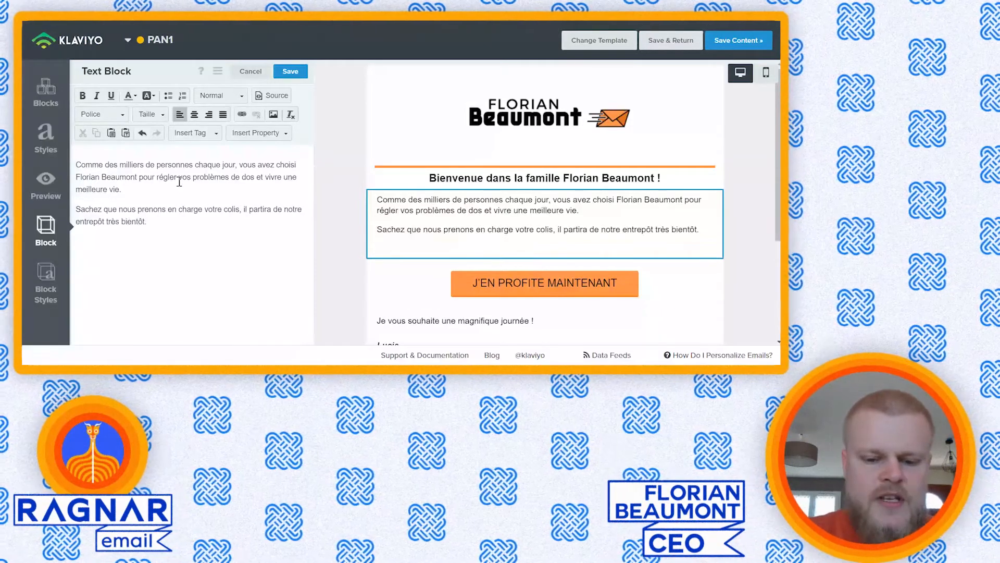
Step: Start a third paragraph: 'Nous avons d'autres produits susceptibles d'améliorer encore plus l'état'
key("Return")
type("Nous avons")
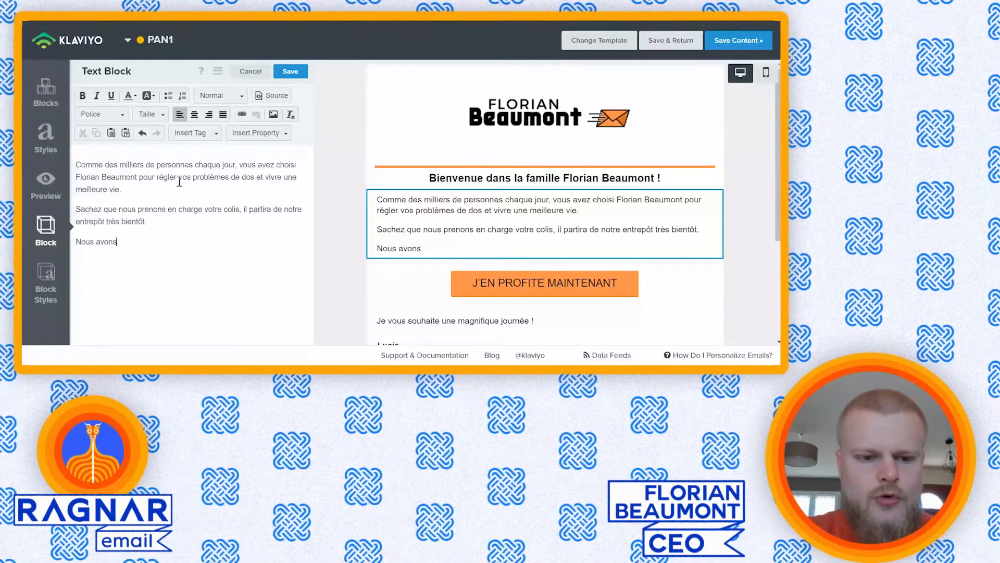
type(" d'autres produits susceptibles d'amél")
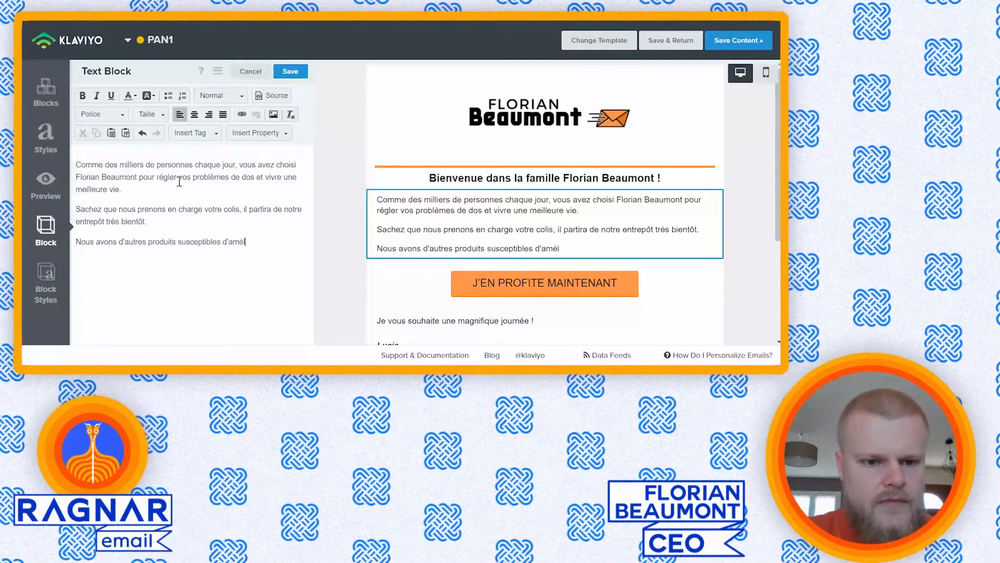
type("iorer encore ")
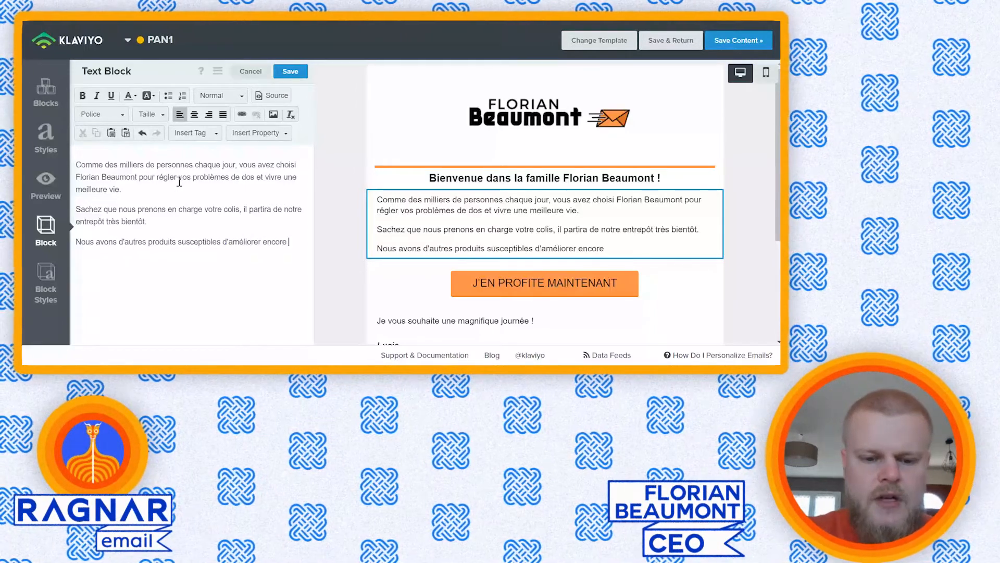
type("plus l'état")
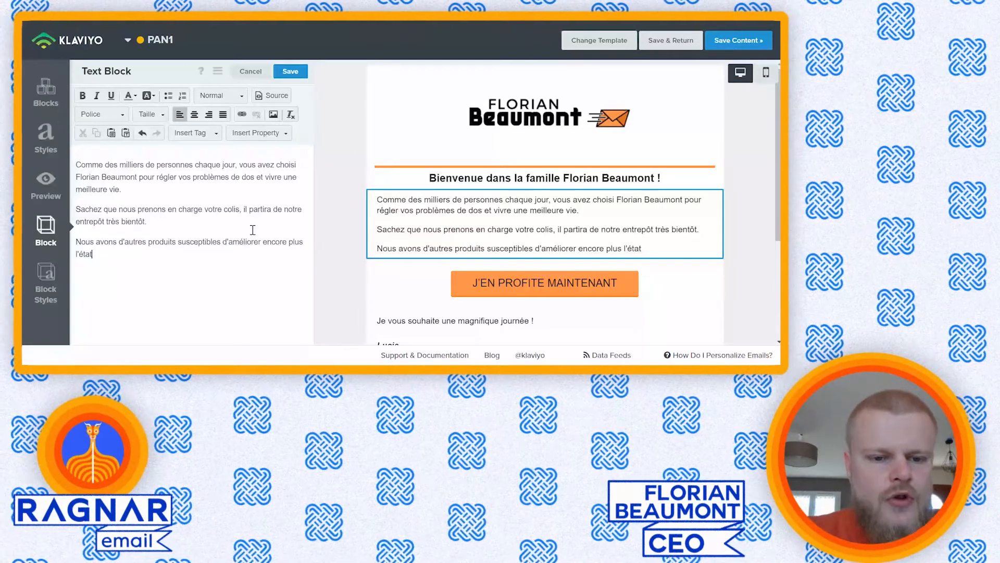
Step: Remove 'l'état', replace 'd'améliorer' with 'de soigner', and finish the third paragraph with 'rapidement votre mal de dos.'
key("BackSpace")
key("BackSpace")
key("BackSpace")
key("BackSpace")
key("BackSpace")
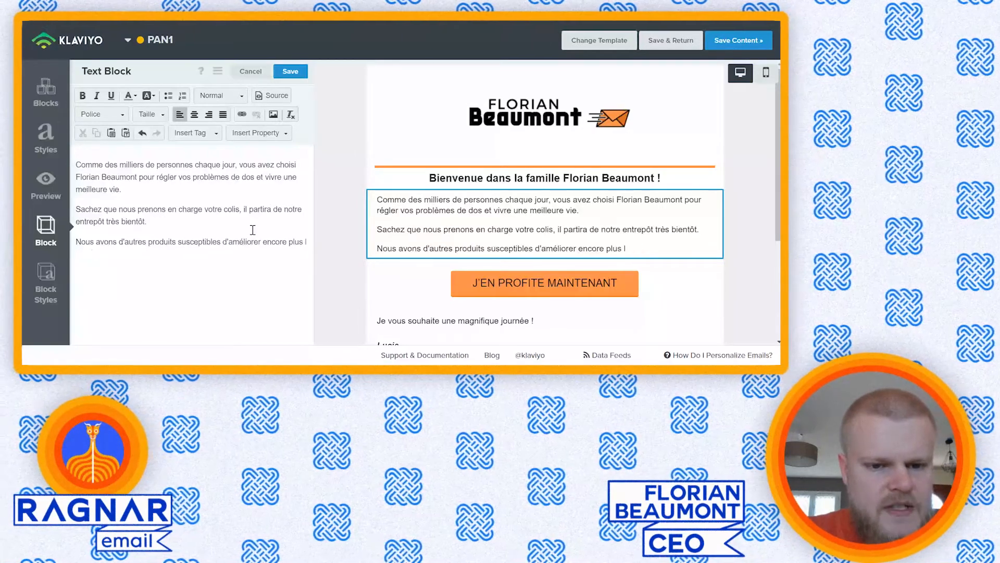
key("BackSpace")
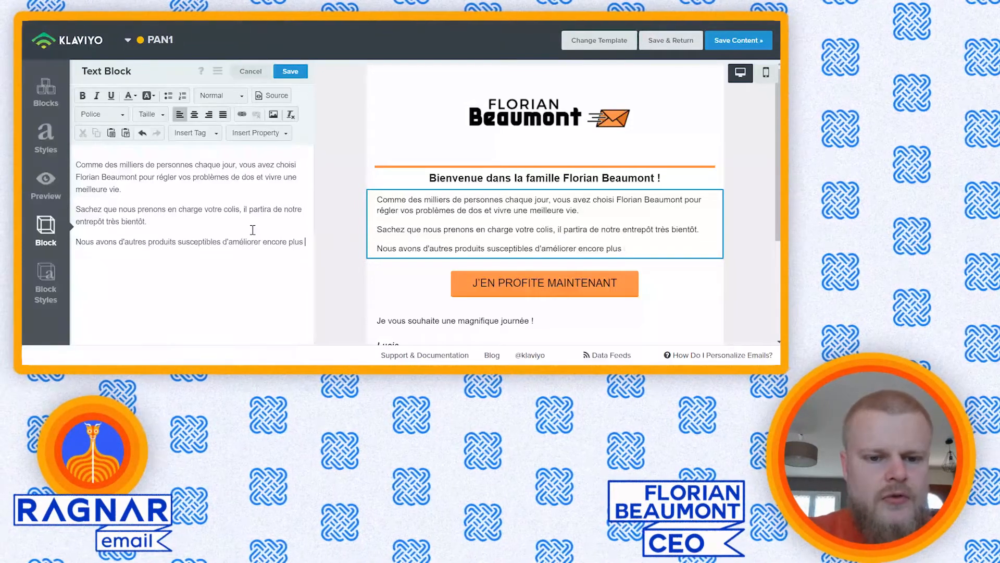
double_click(239, 244)
type("de soigner")
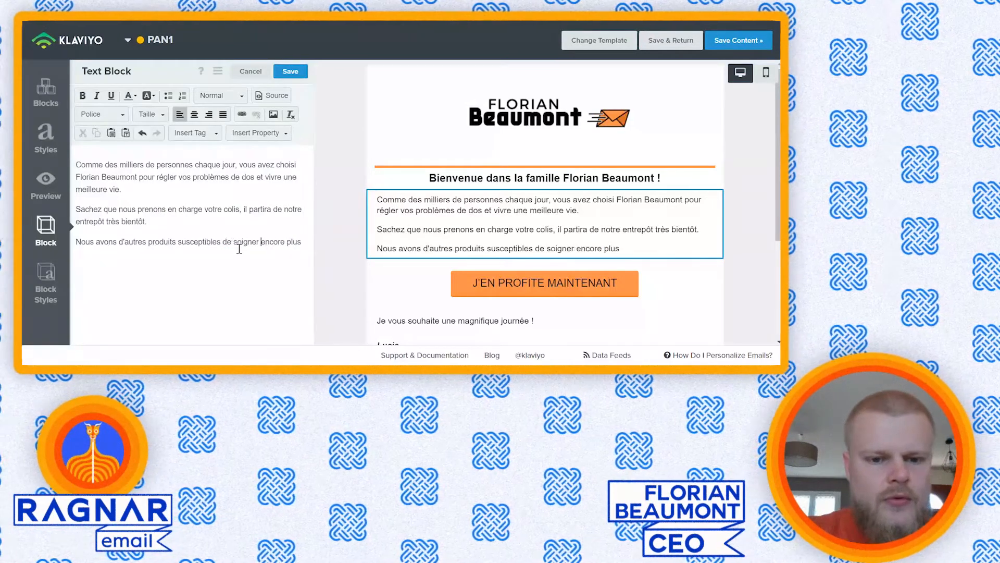
left_click(308, 242)
type("rapidement vo")
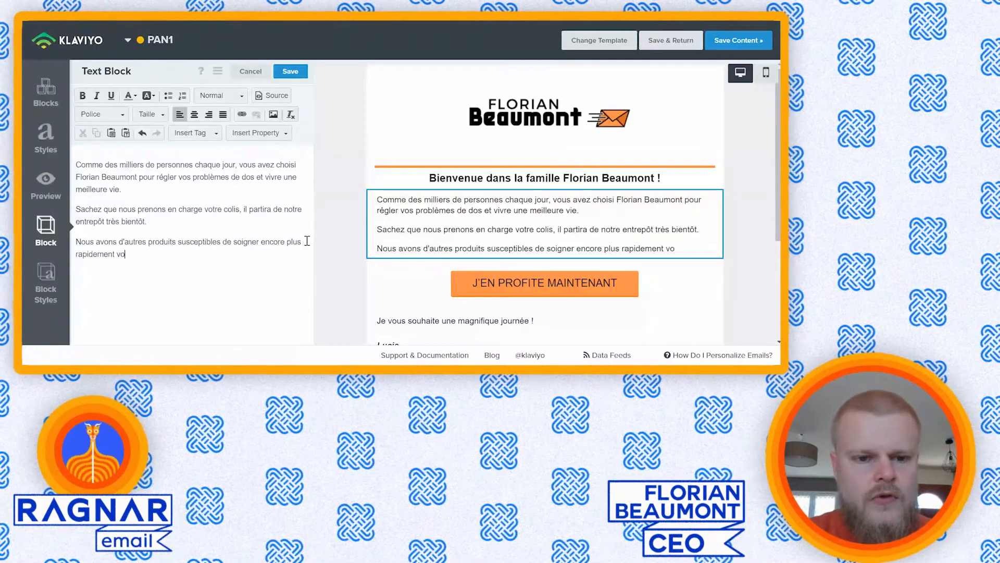
type("tre mal de dos.")
Step: Add a fourth paragraph: 'Vous profitez de -10% de réduction pendant 3 jours, c'est le moment de vous équiper !'
key("Return")
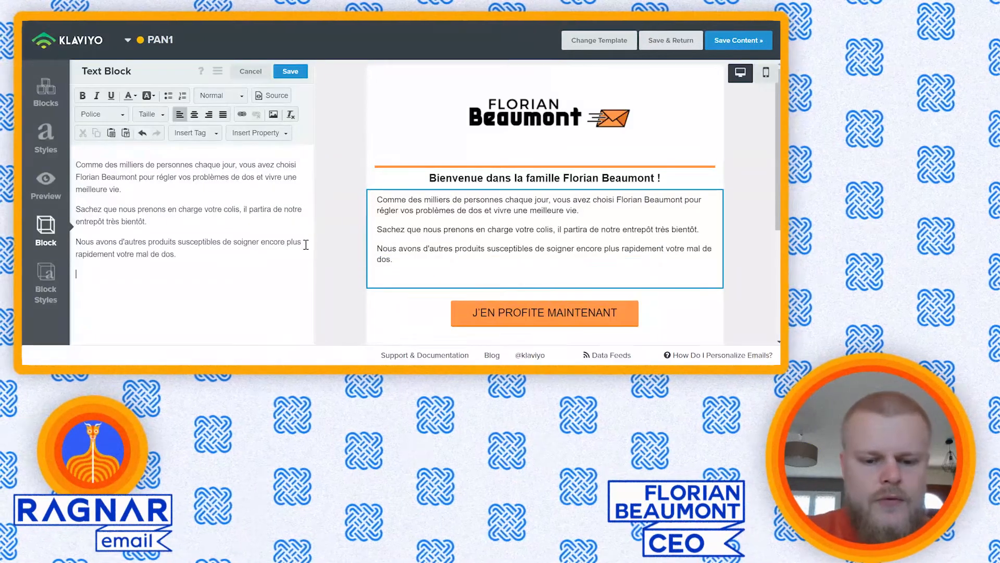
type("Vous profi")
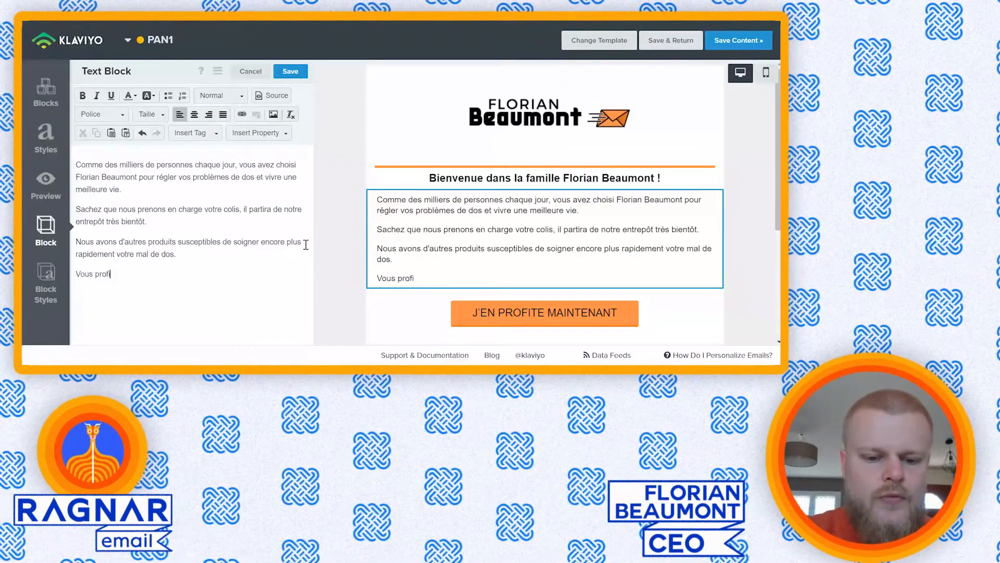
type("tez de -10% d")
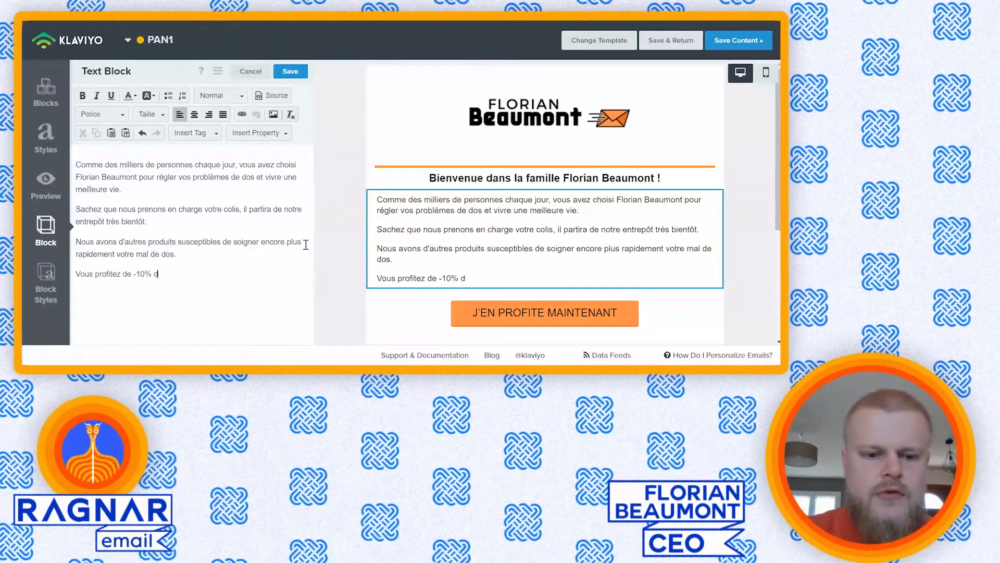
type("e réduction pendant 3 jours, ")
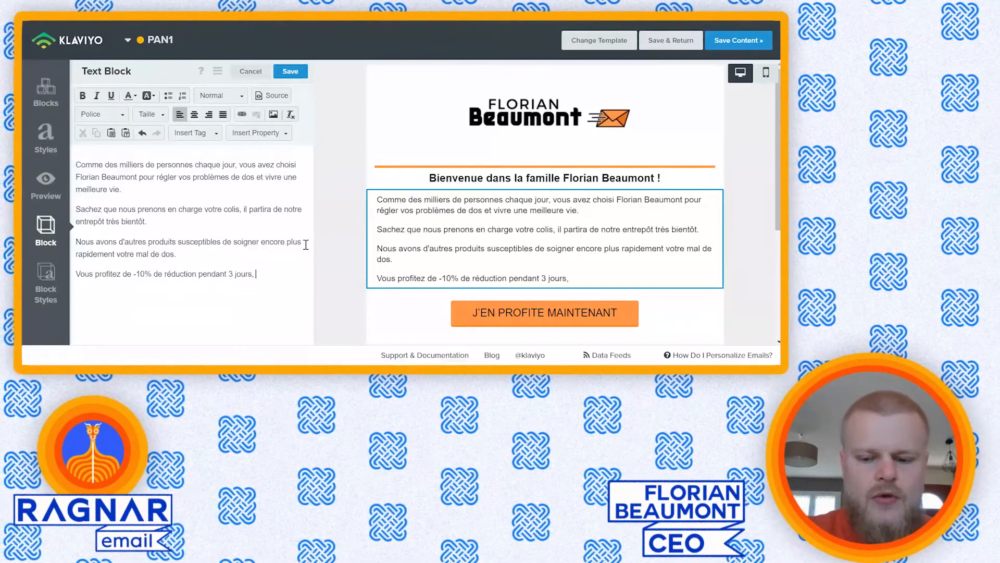
type("c'est le moment de ")
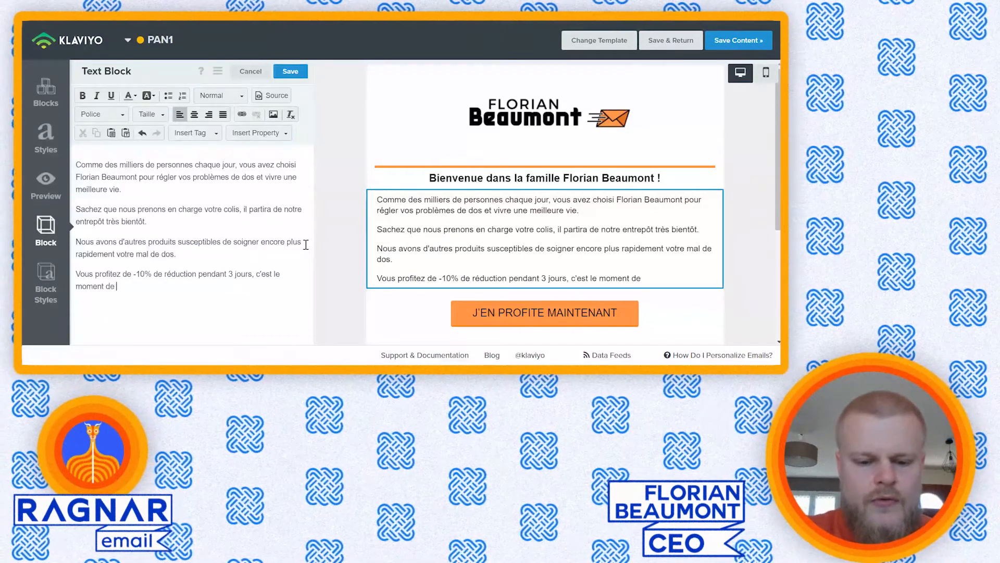
type("vous équiper !*")
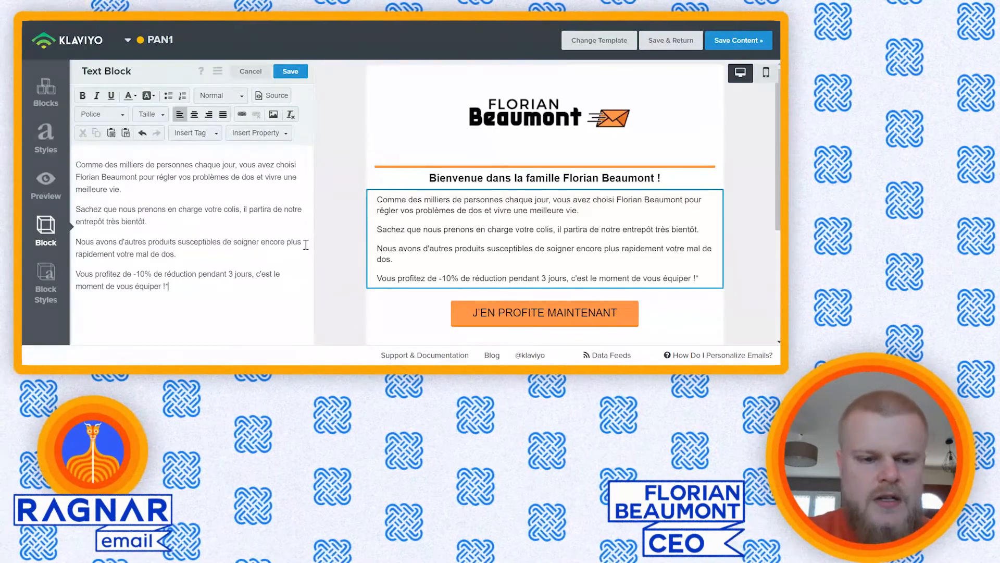
key("BackSpace")
Step: Add a closing line to the block: 'Cliquez sur le bouton maintenant et utilisez le code CODE10'
key("Return")
type("Cliquez s")
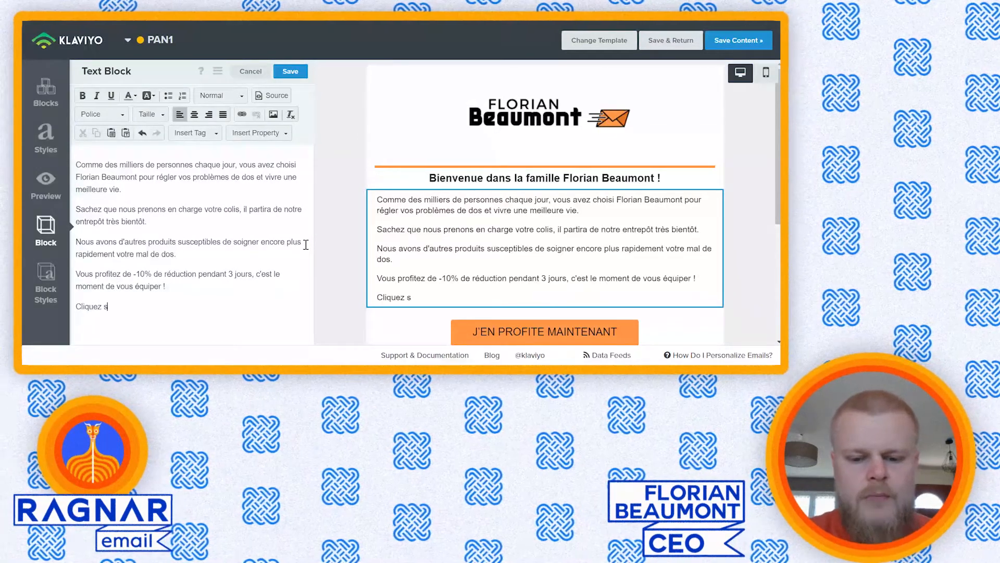
type("ur le bouton maintenant et utilisez le code ")
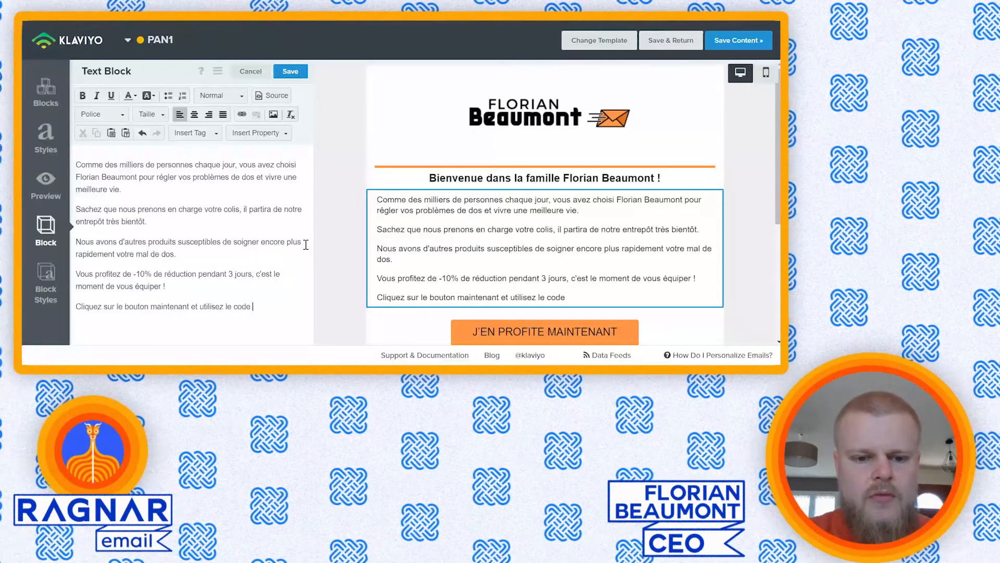
type("CODE1")
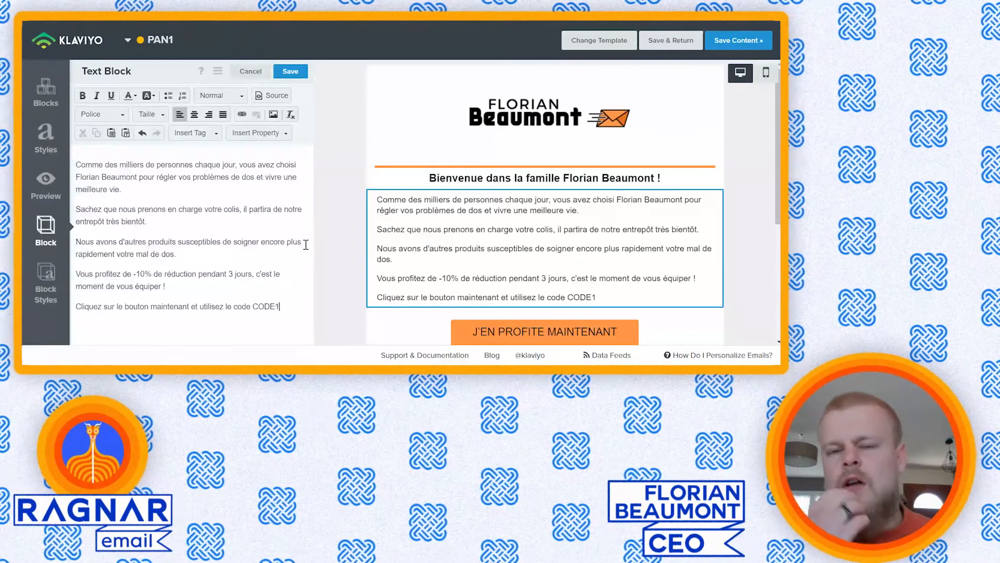
type("0")
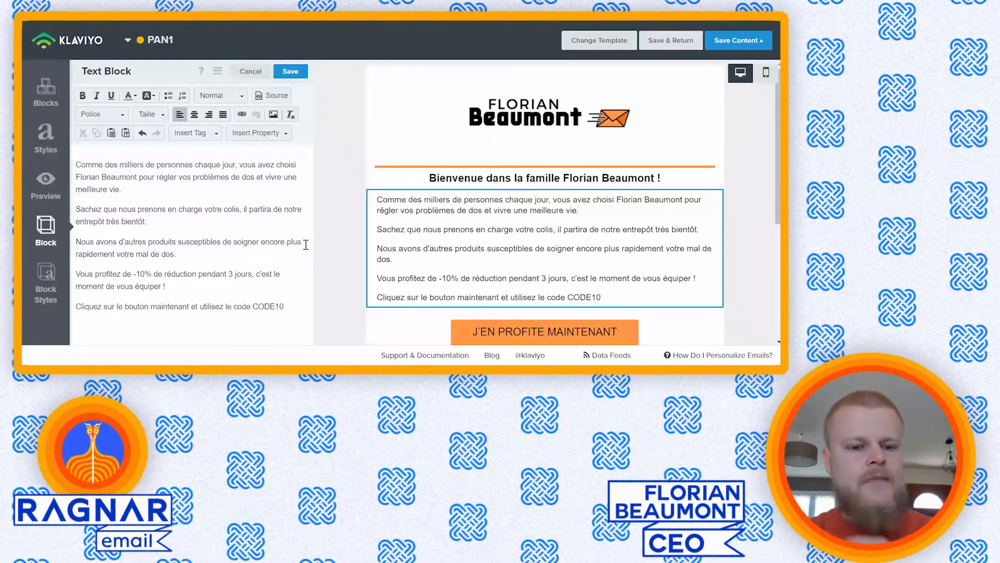
Step: Bold the phrases 'Vous profitez de -10% de réduction' and 'Cliquez sur le bouton'
left_click_drag(76, 274, 196, 275)
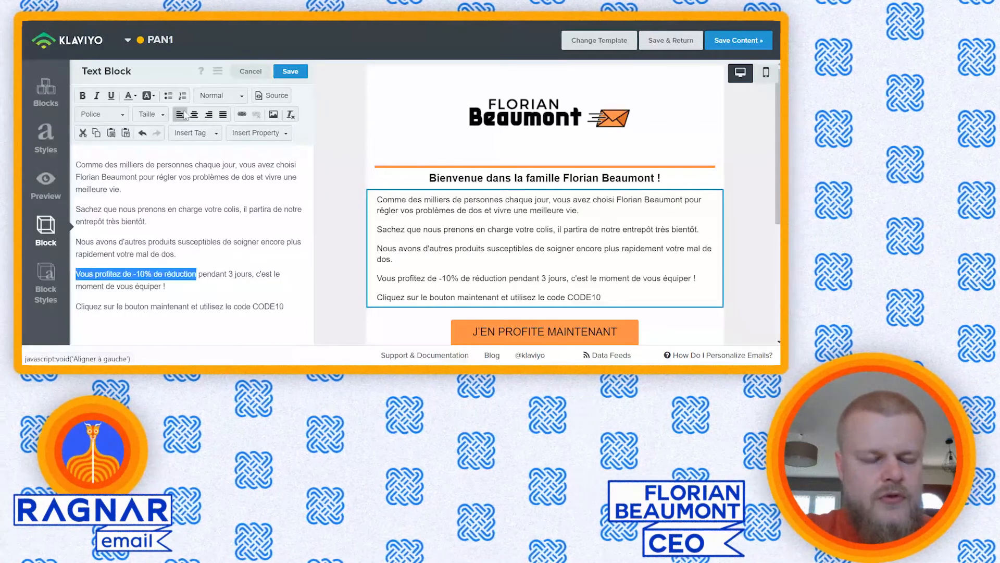
left_click(82, 95)
left_click_drag(76, 306, 148, 307)
left_click(82, 95)
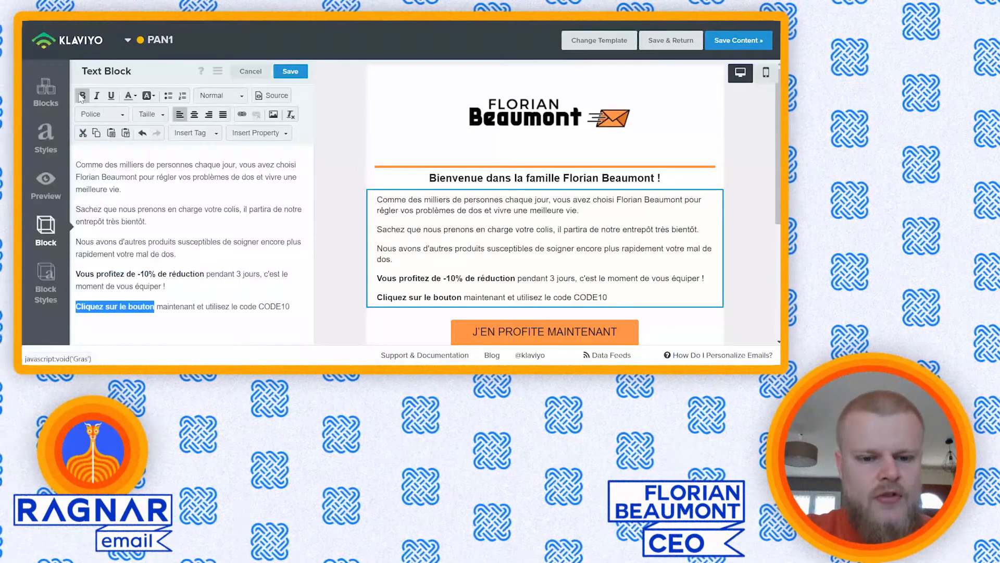
Step: Make CODE10 bold at size 22 and centre its line
double_click(271, 306)
key("ctrl+b")
left_click(150, 114)
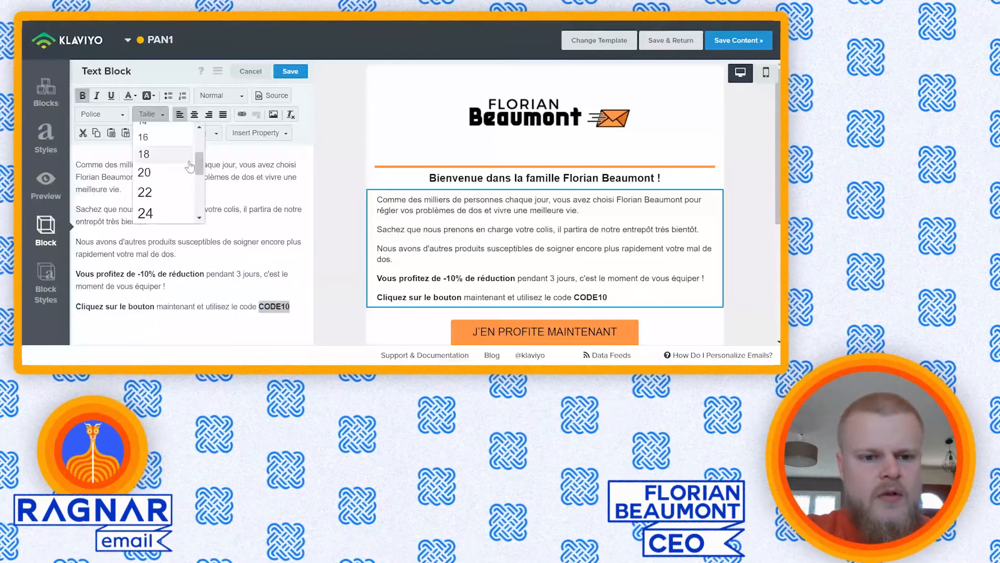
left_click(146, 191)
left_click(194, 115)
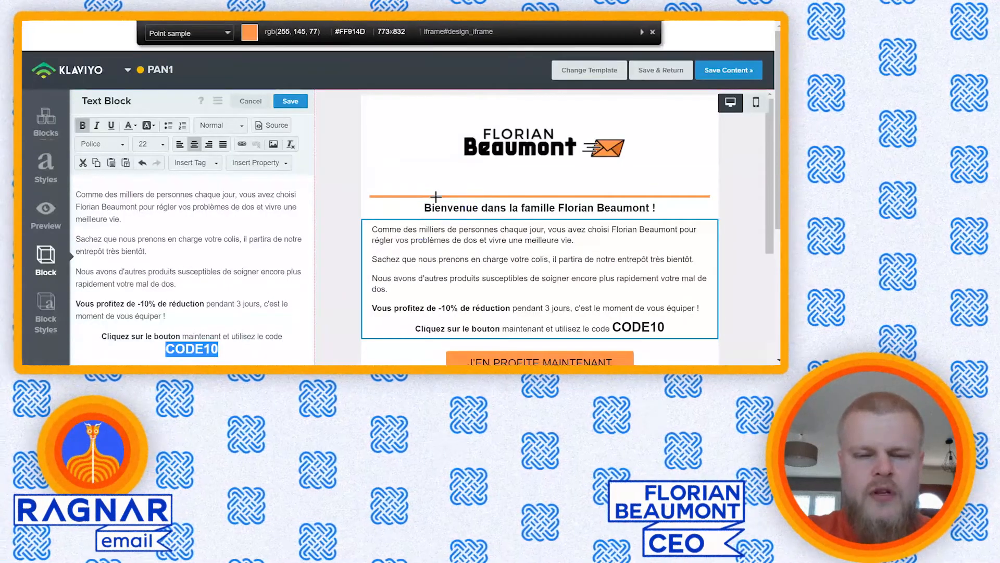
Step: Colour CODE10 with the orange sampled from the divider line, #FF914D, and bold 'vivre une meilleure vie.' in the first paragraph
left_click(437, 196)
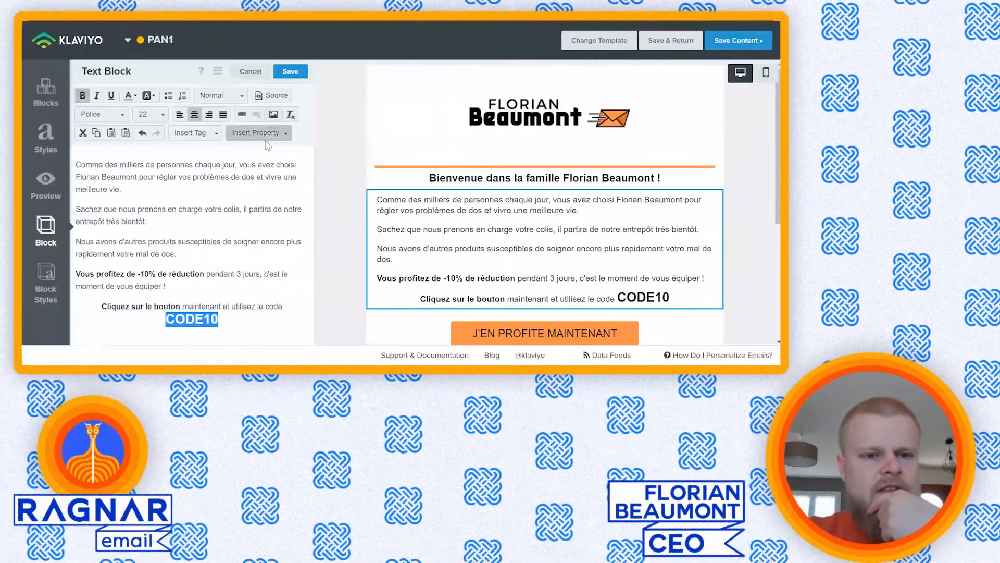
left_click(128, 96)
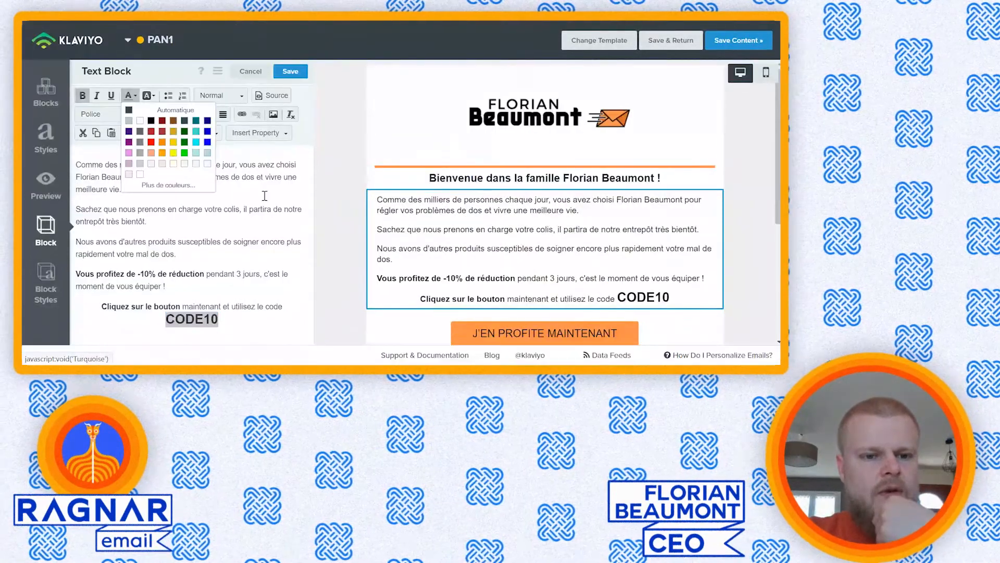
left_click(193, 186)
left_click(462, 219)
key("ctrl+v")
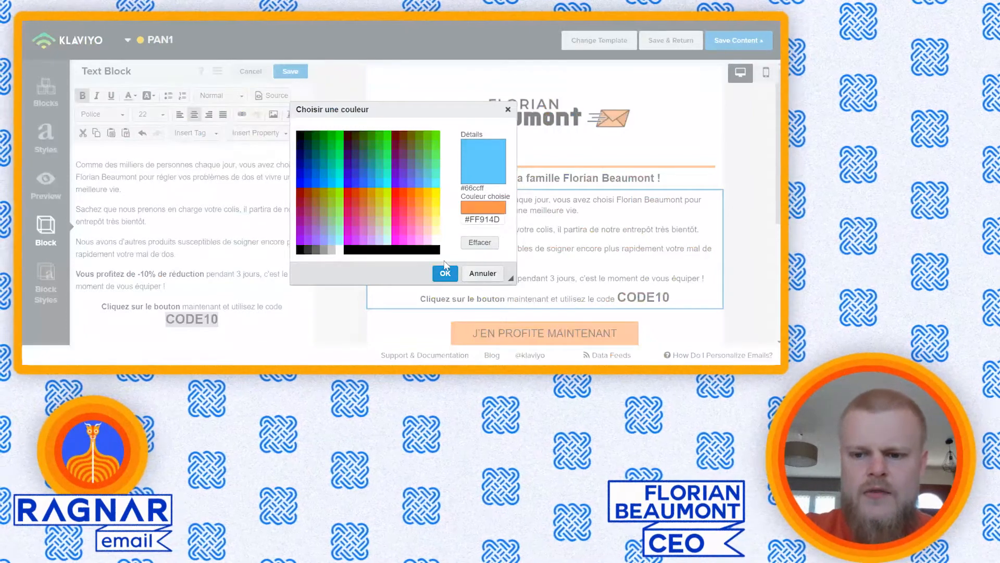
left_click(445, 273)
left_click(480, 230)
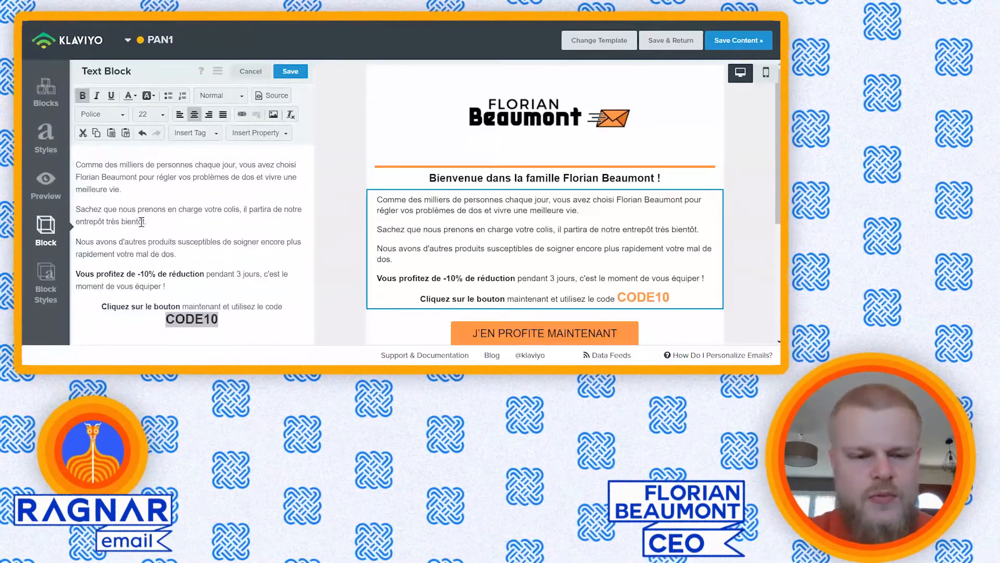
left_click(142, 222)
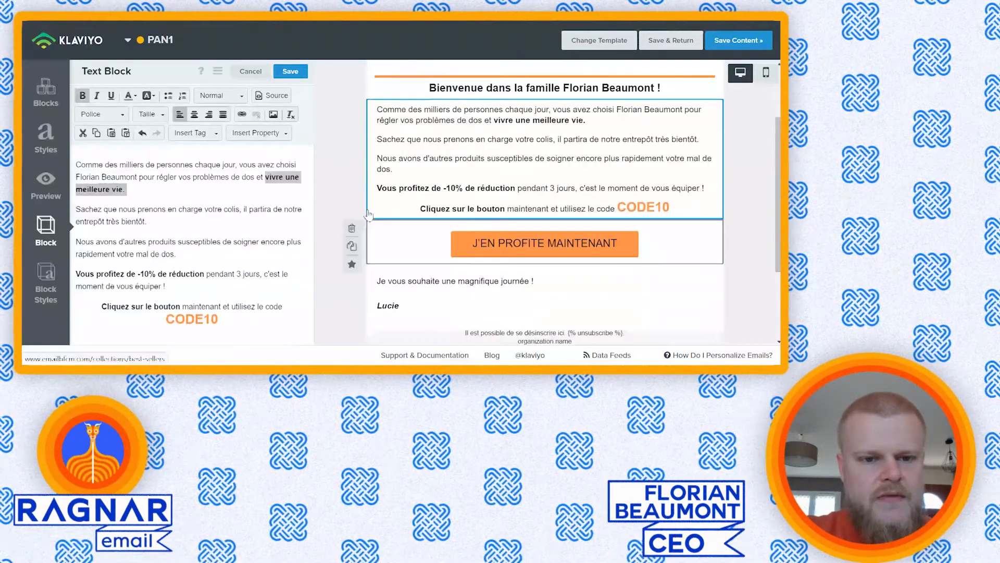
Step: Change the orange call-to-action button's text to '>> J'EN PROFITE ICI <<'
left_click(545, 243)
double_click(229, 114)
type("ICI >")
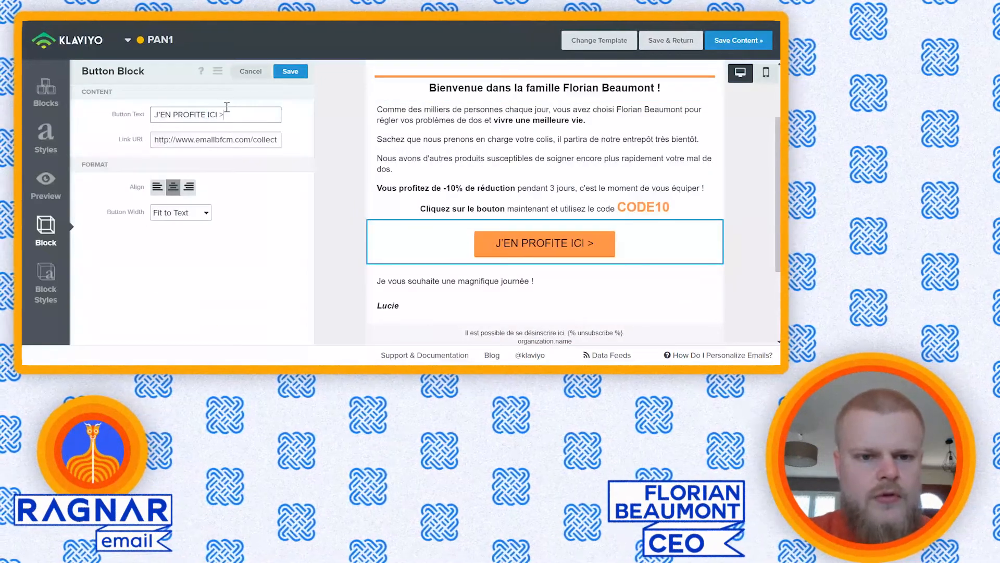
key("BackSpace")
type("<<")
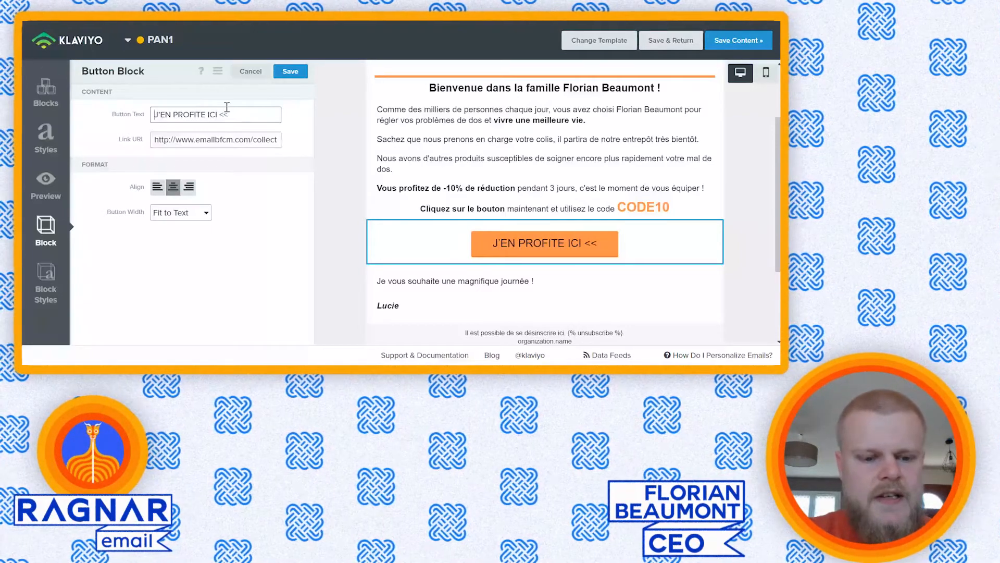
left_click(154, 115)
type(">>")
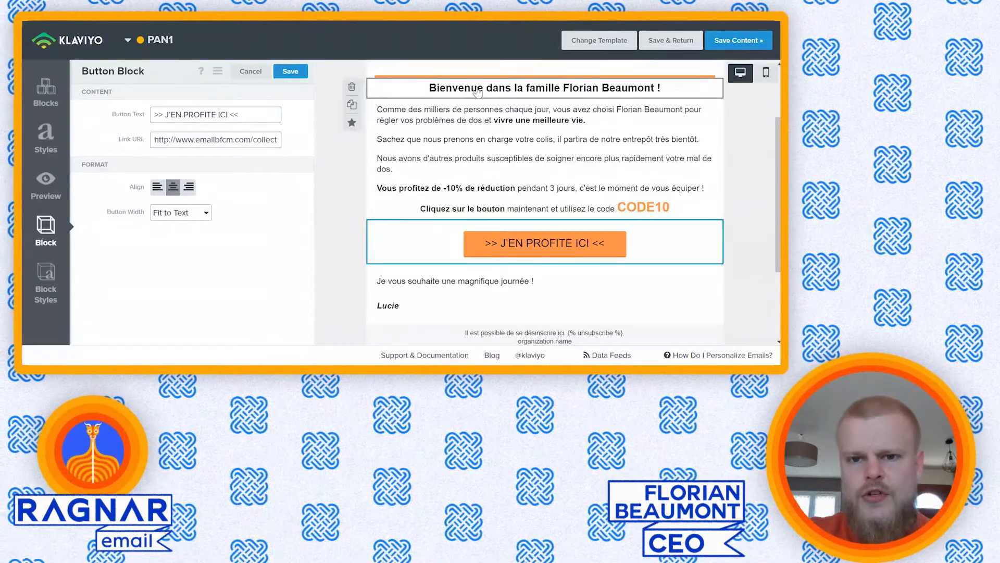
Step: Set the welcome line block's top padding to 17 px
left_click(513, 86)
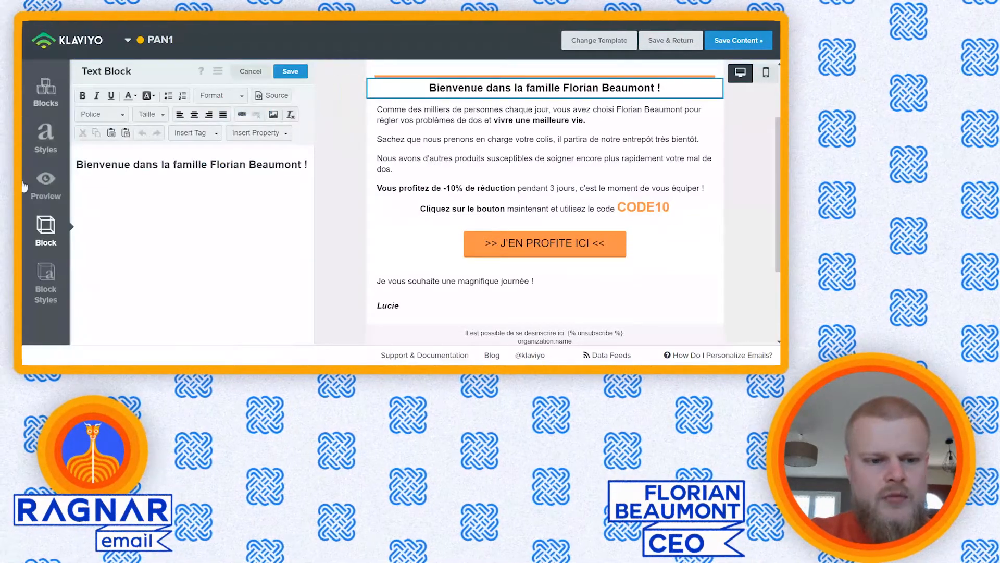
left_click(51, 270)
scroll(196, 208, "down", 3)
left_click(196, 203)
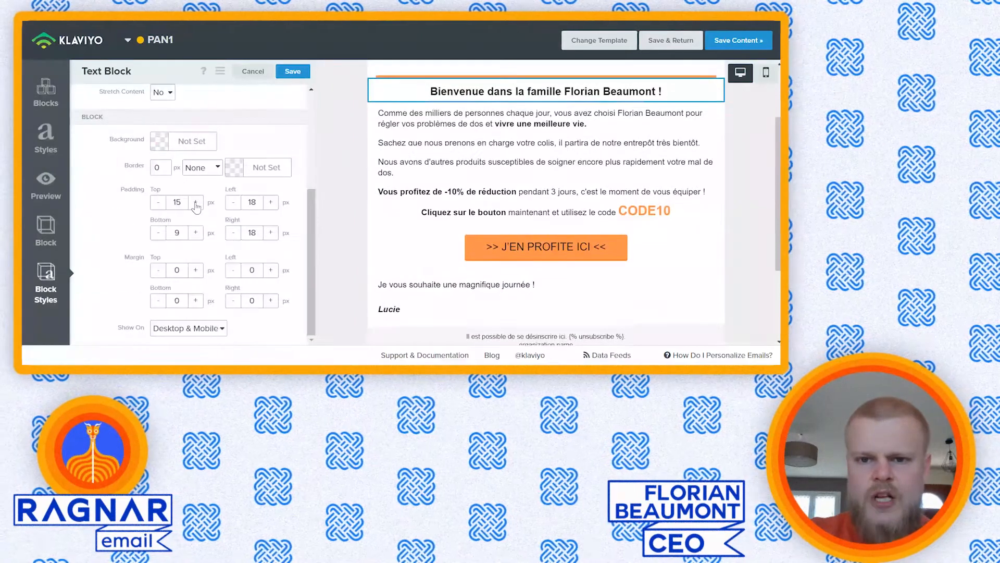
left_click(196, 202)
left_click(196, 203)
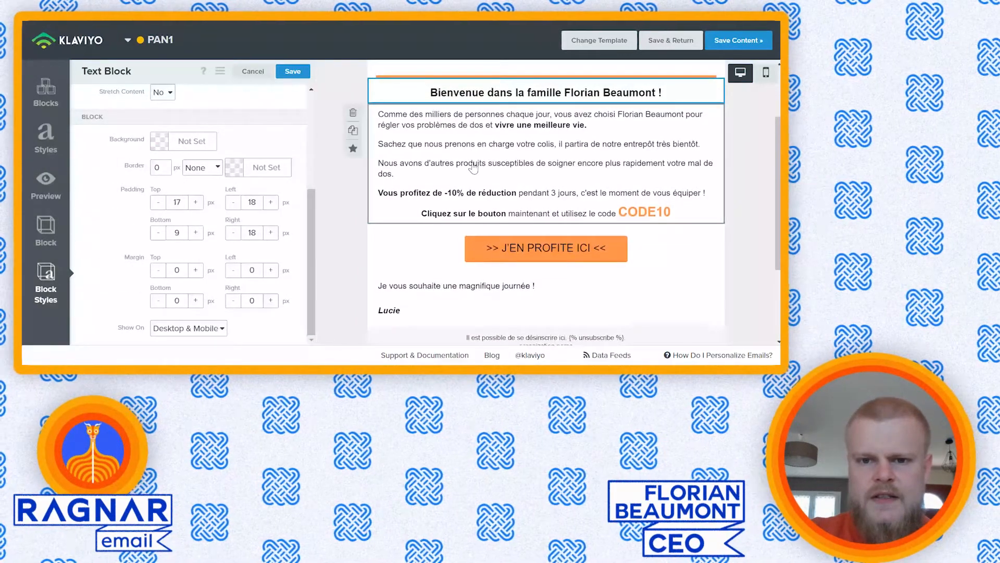
Step: Set the top padding of the main body text block to 14 px
left_click(473, 168)
left_click(49, 276)
scroll(156, 219, "down", 3)
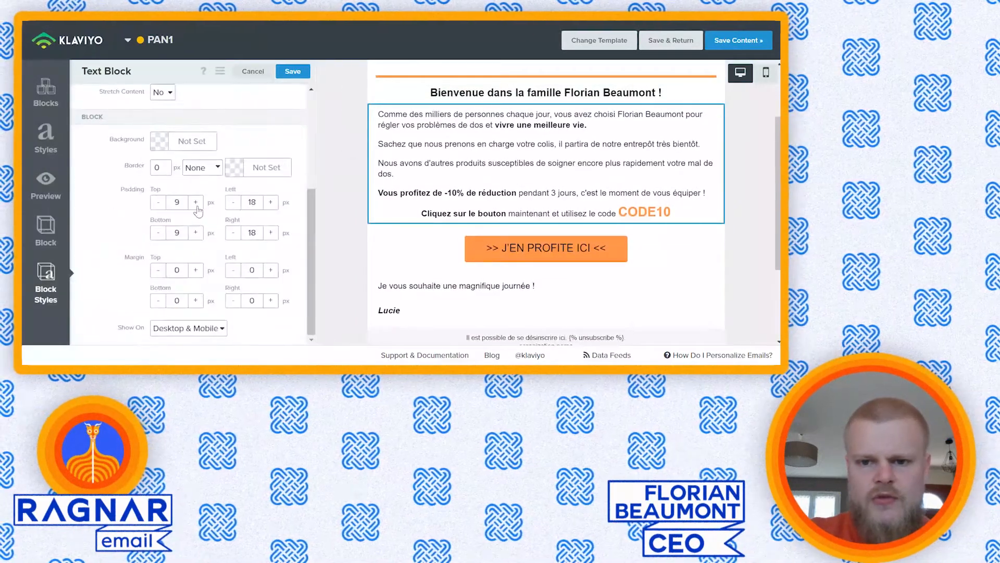
left_click(196, 202)
left_click(196, 202)
left_click(196, 202)
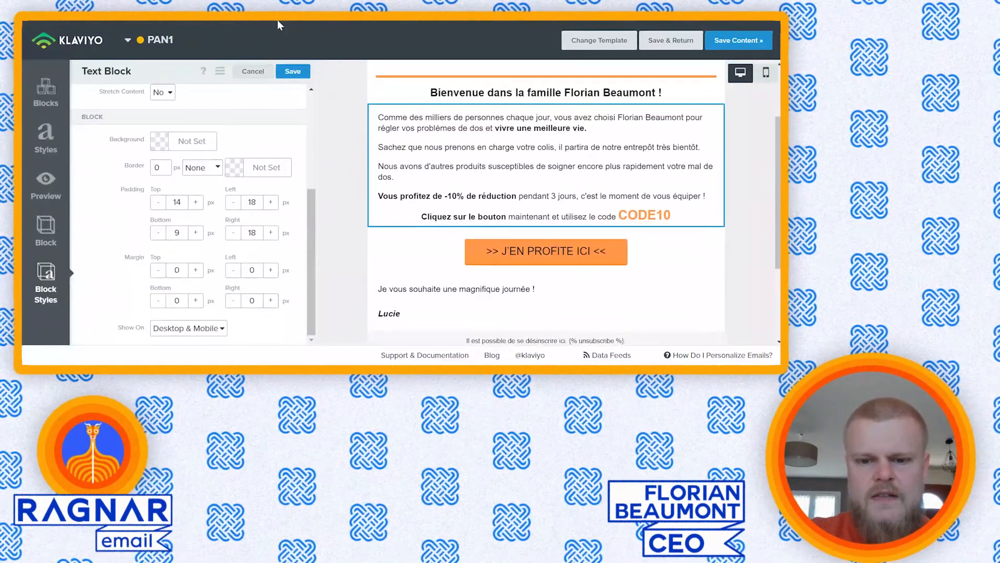
Step: Save the body text block and the PAN1 email's content, and return to the flow
left_click(286, 80)
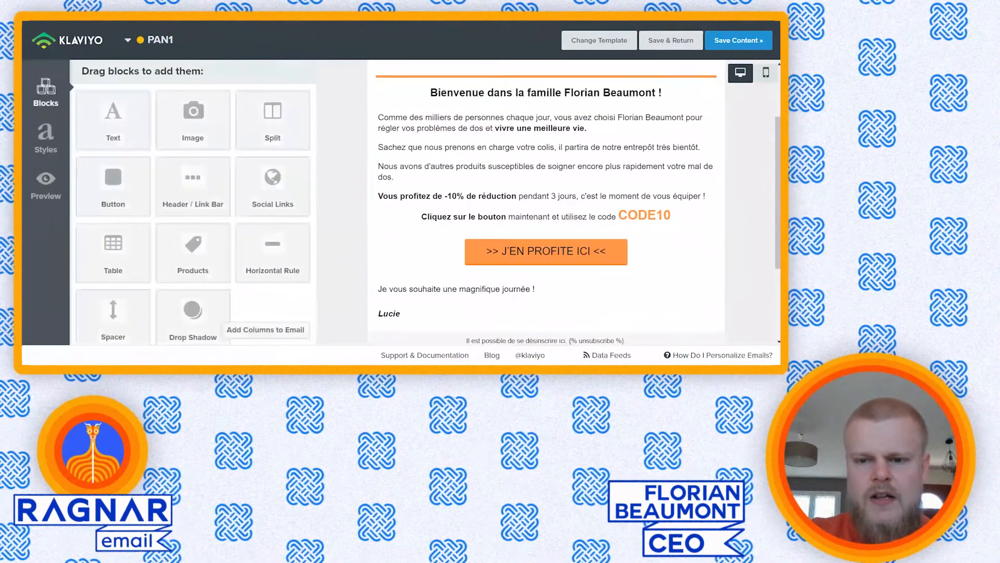
scroll(771, 211, "down", 3)
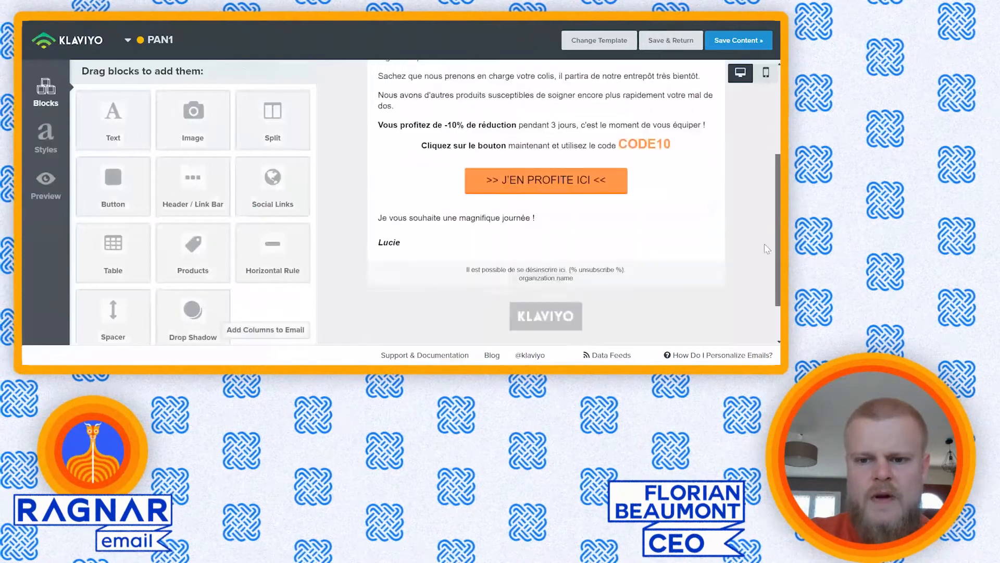
scroll(763, 206, "up", 4)
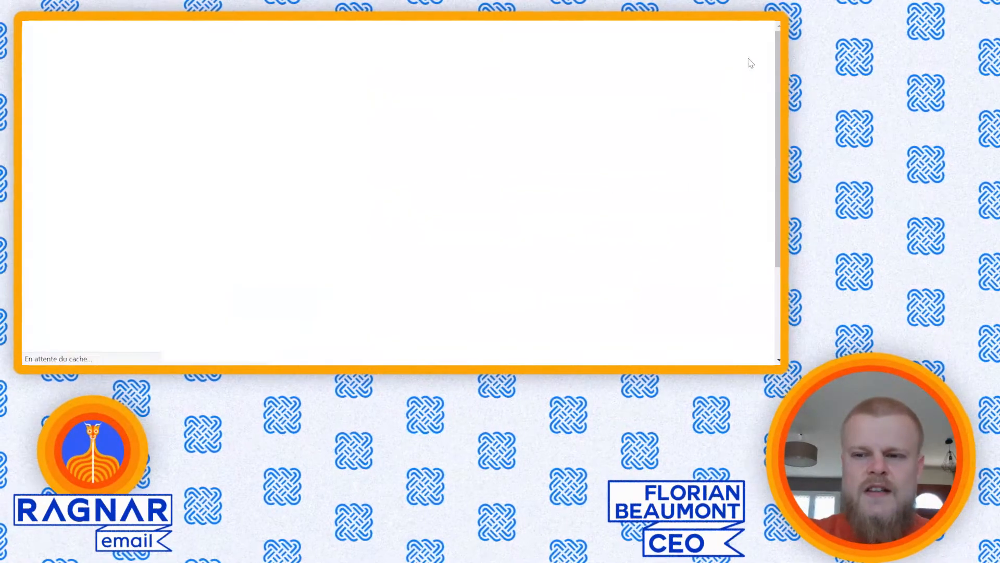
scroll(750, 61, "down", 3)
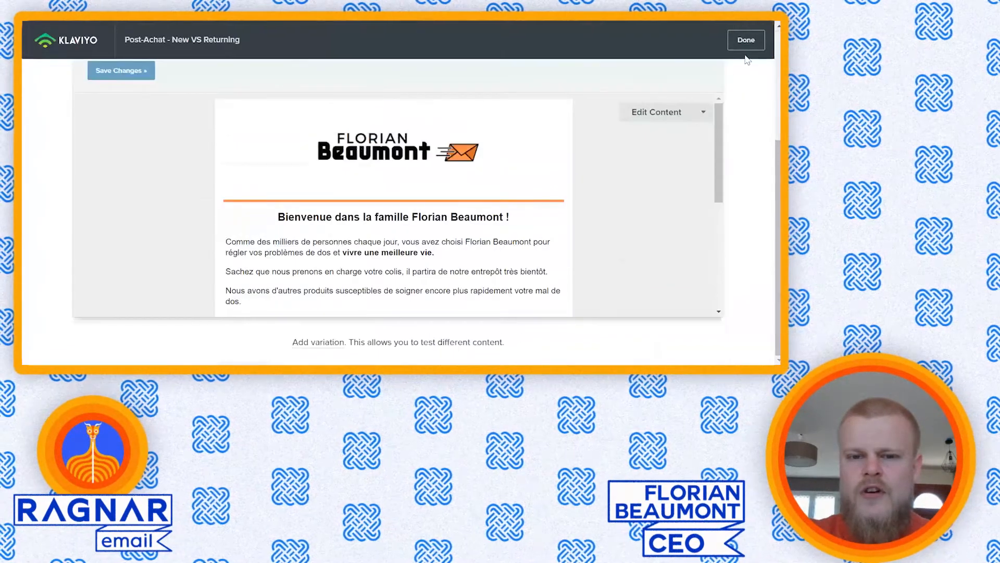
left_click(746, 41)
Step: Set the PAN1 email's status to Live on the new-customer path
scroll(608, 199, "down", 3)
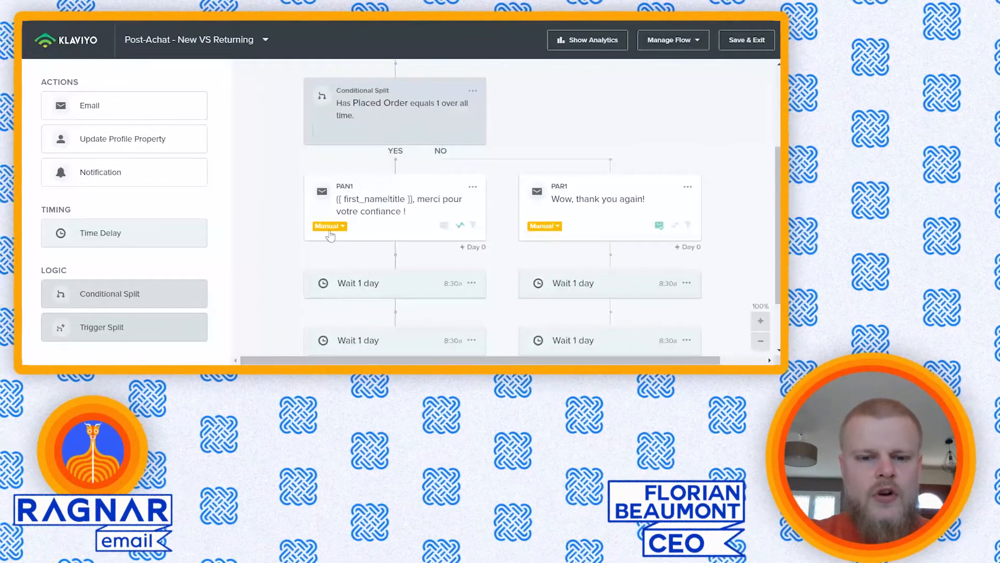
left_click(328, 226)
left_click(326, 241)
Step: Clone the PAN1 email and place the copy after the first 1-day wait on the YES path
scroll(495, 144, "down", 1)
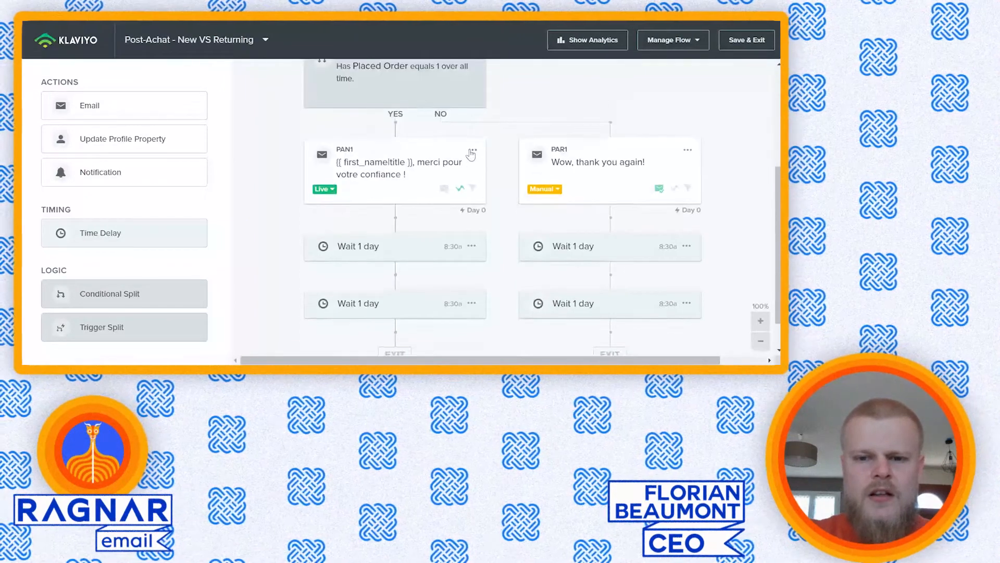
left_click(472, 152)
left_click(495, 192)
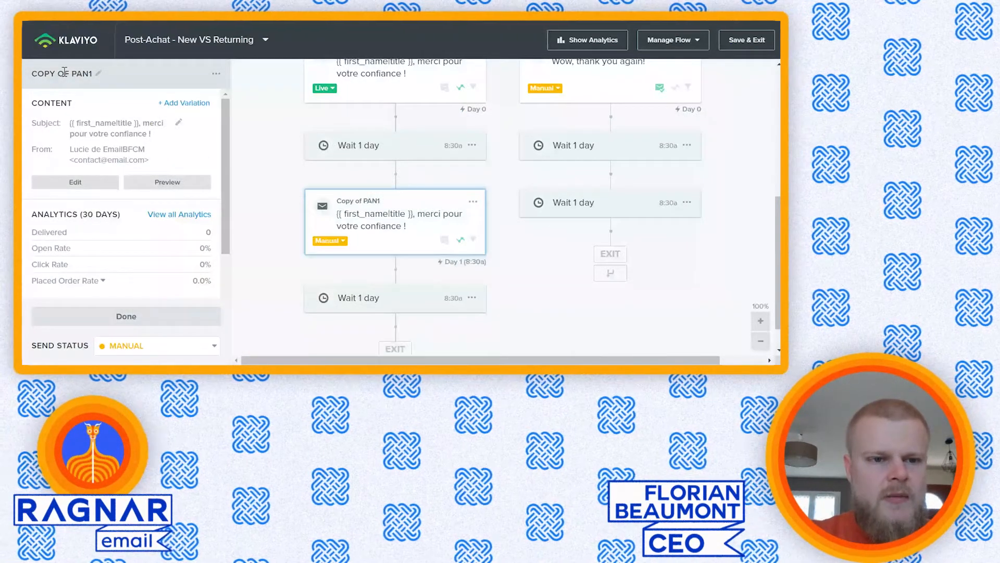
Step: Rename the copied email as PAN2
left_click(64, 71)
key("BackSpace")
key("BackSpace")
key("BackSpace")
key("BackSpace")
key("BackSpace")
key("BackSpace")
key("BackSpace")
key("BackSpace")
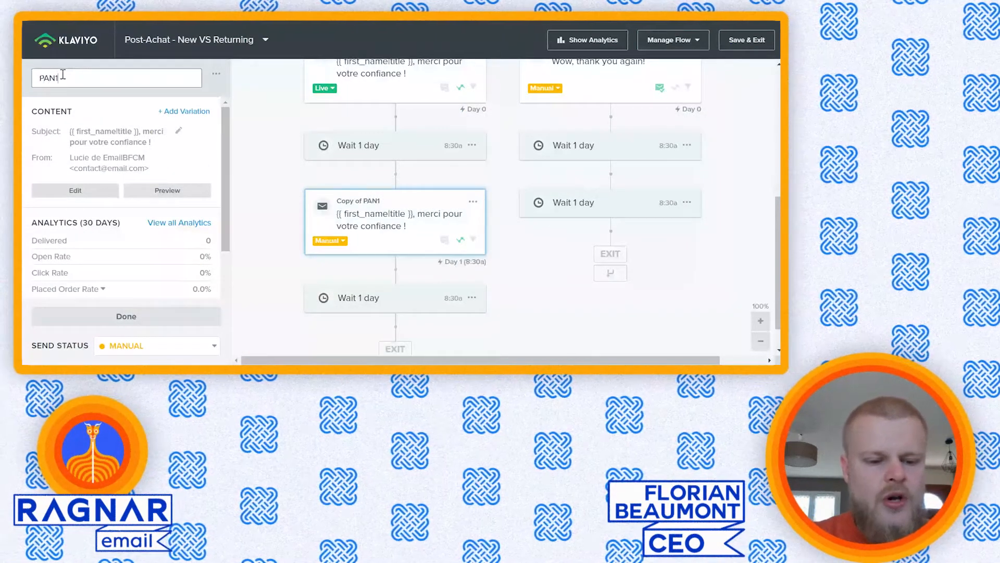
key("BackSpace")
type("2")
key("Return")
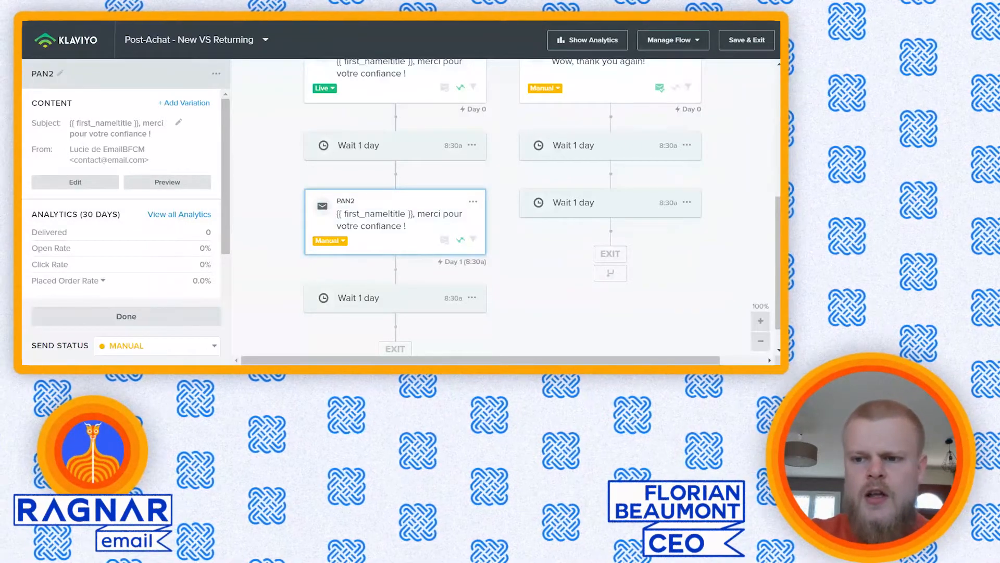
Step: Save the PAN1 email's content as a reusable template named PAN1 and return to the flow
scroll(505, 208, "up", 4)
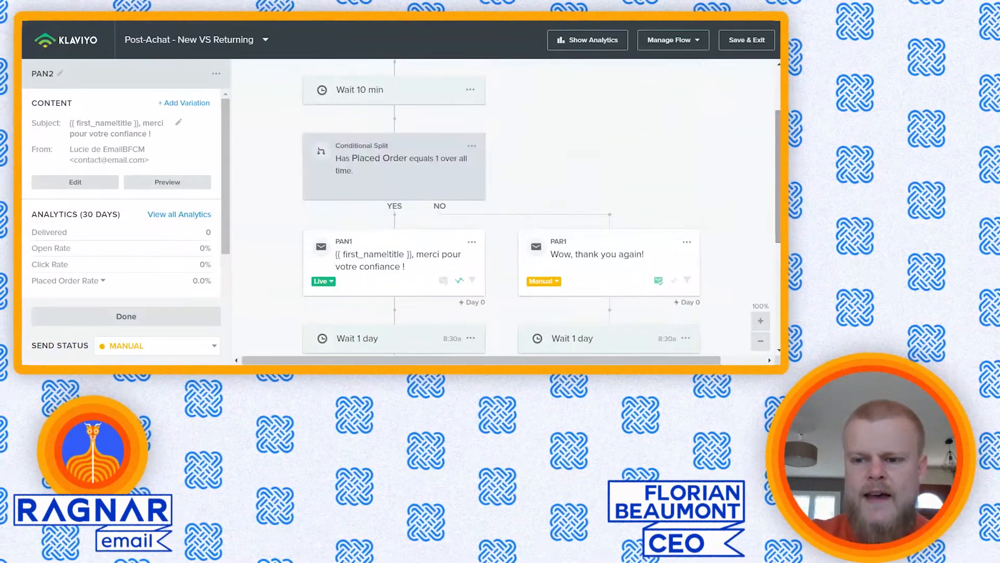
scroll(709, 208, "down", 2)
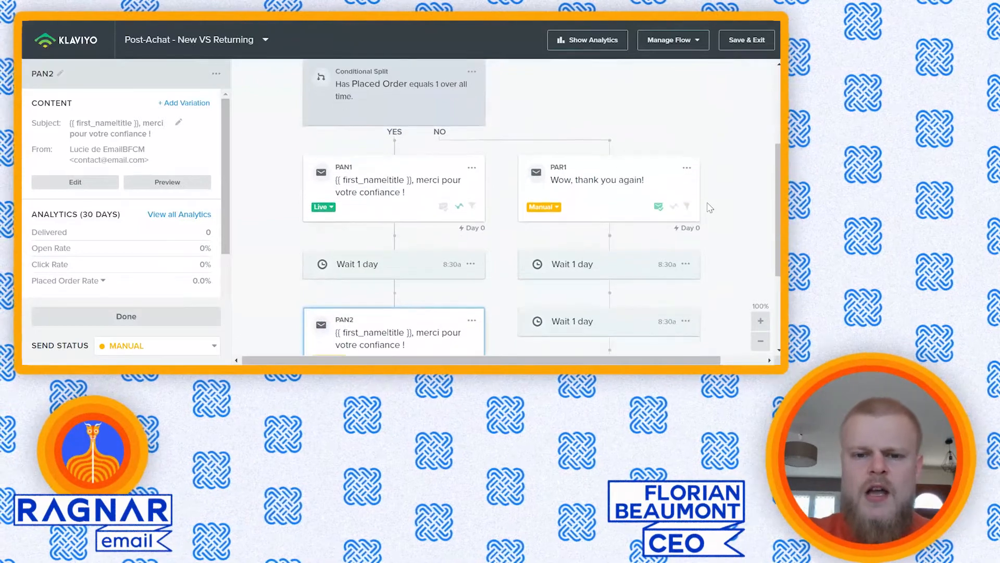
left_click(421, 193)
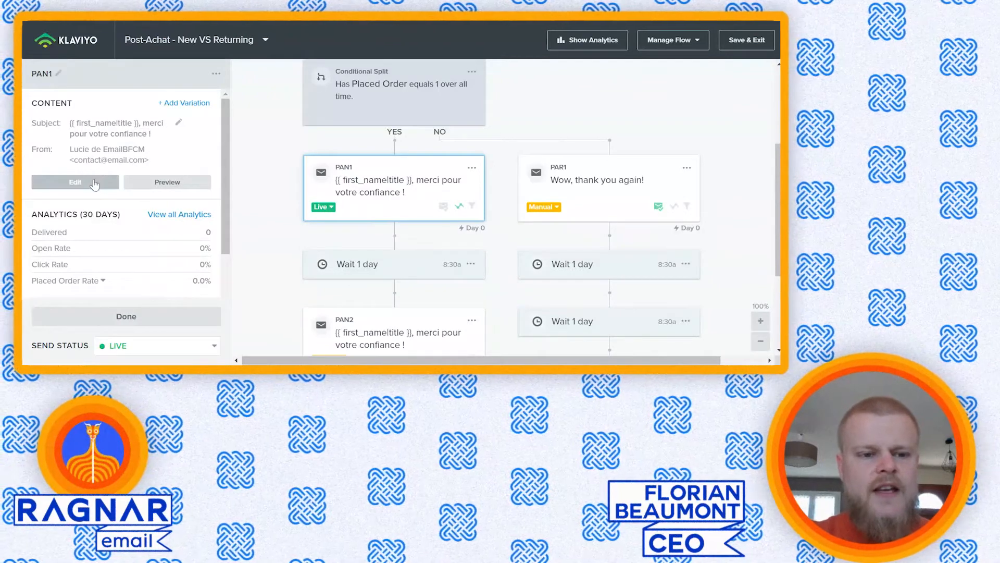
left_click(77, 178)
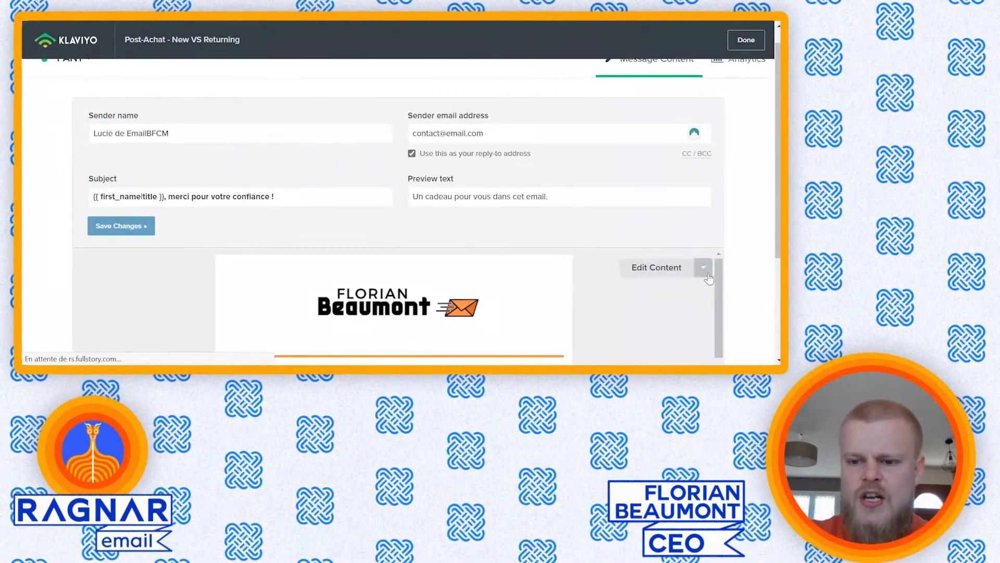
left_click(704, 267)
left_click(683, 311)
type("PAN1")
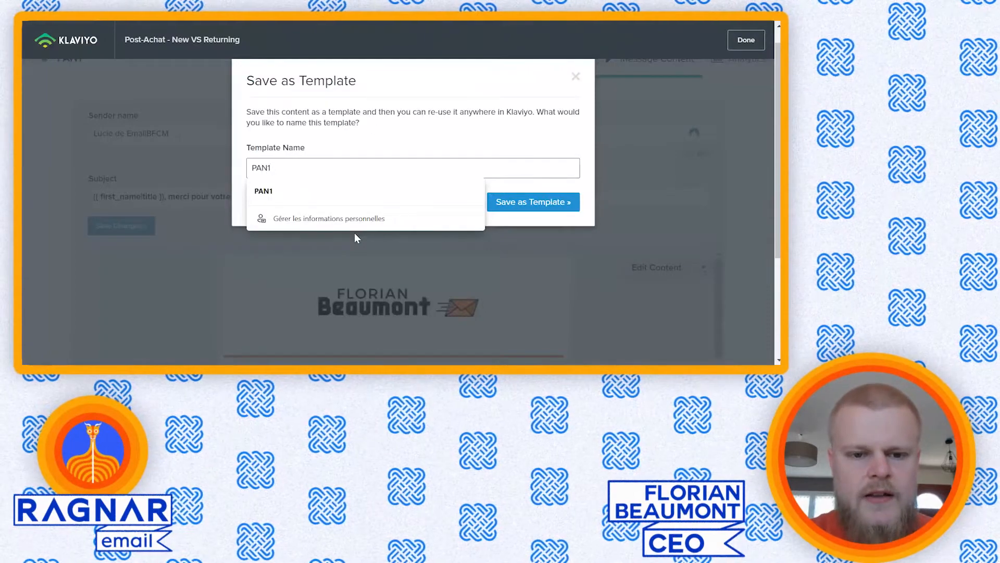
left_click(410, 107)
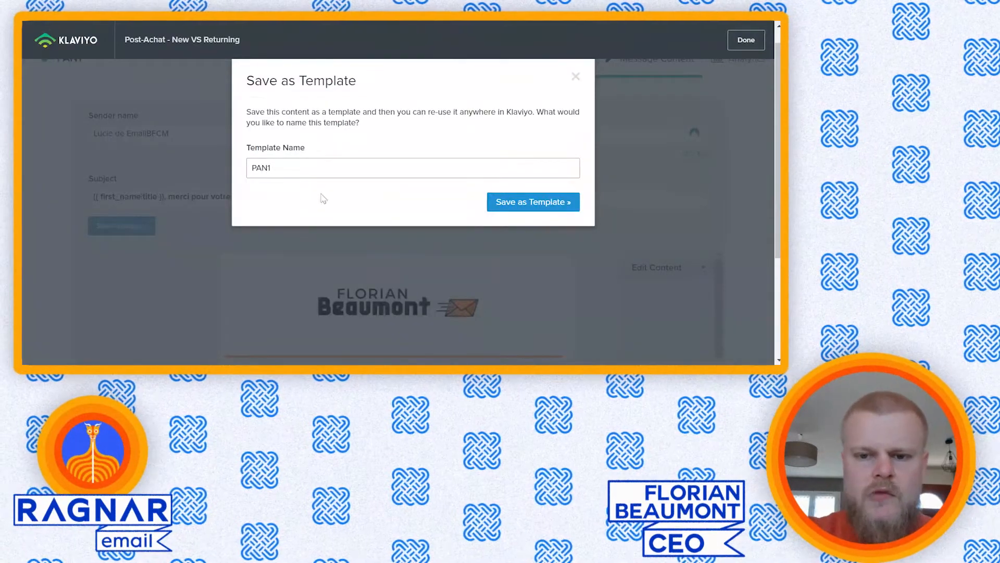
left_click(521, 208)
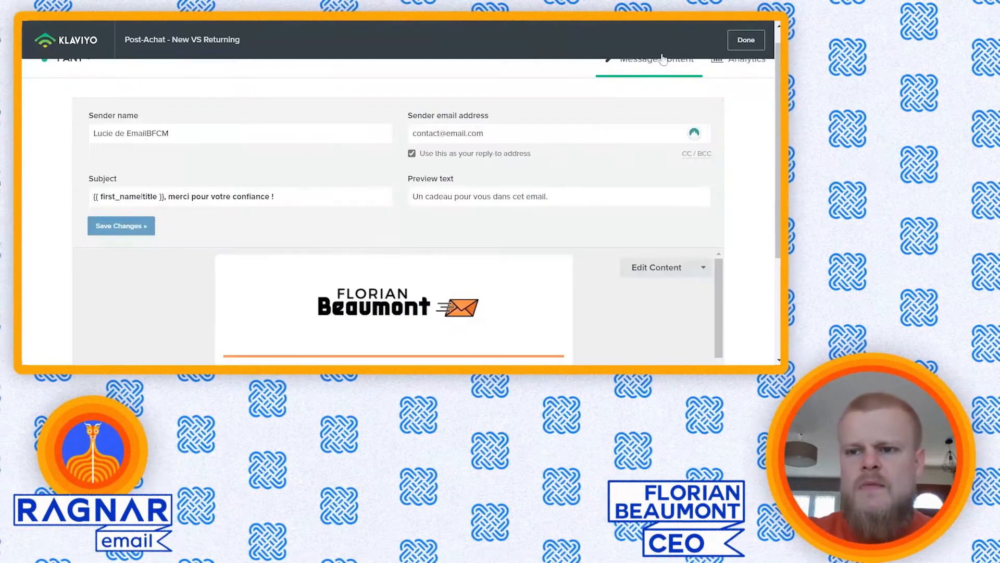
left_click(746, 40)
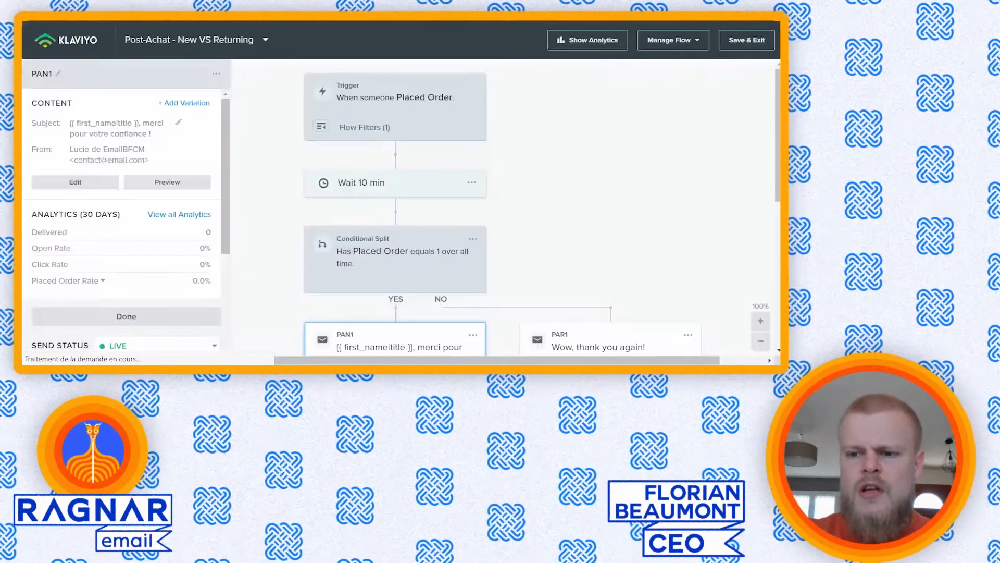
Step: View the design options for replacing the PAR1 email's template and return to the flow
scroll(608, 261, "down", 2)
left_click(608, 260)
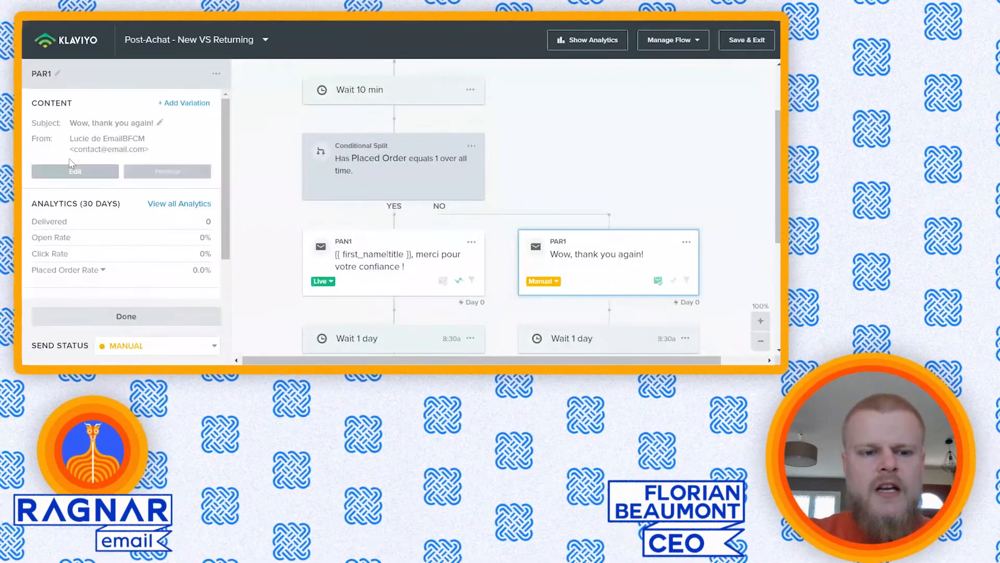
left_click(72, 163)
scroll(396, 234, "down", 3)
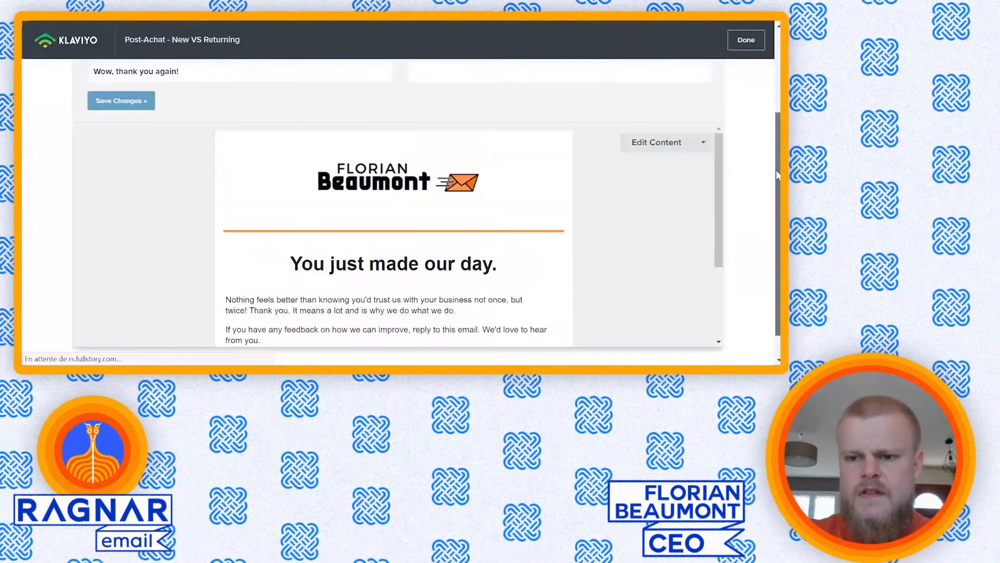
left_click(705, 162)
left_click(691, 190)
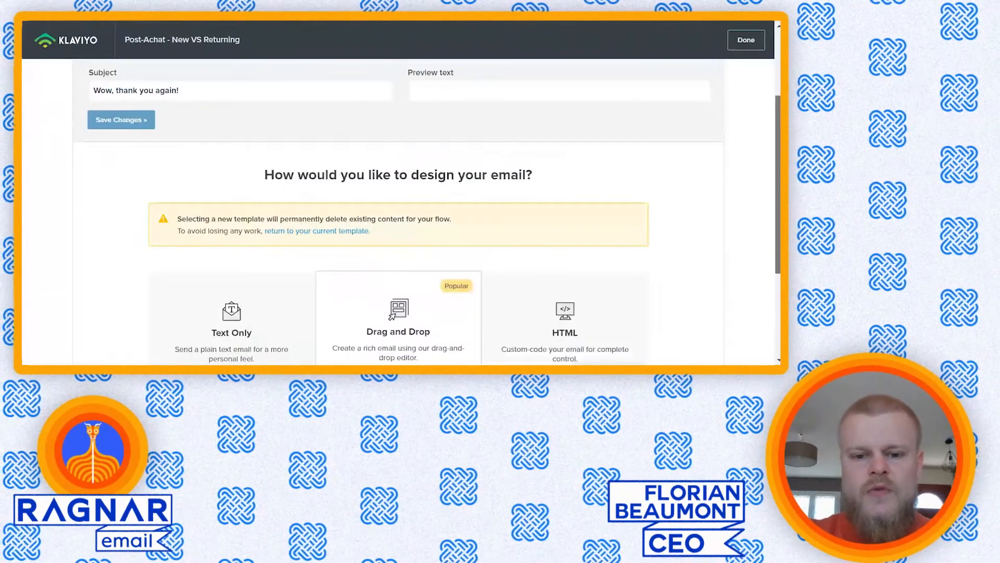
scroll(411, 265, "down", 2)
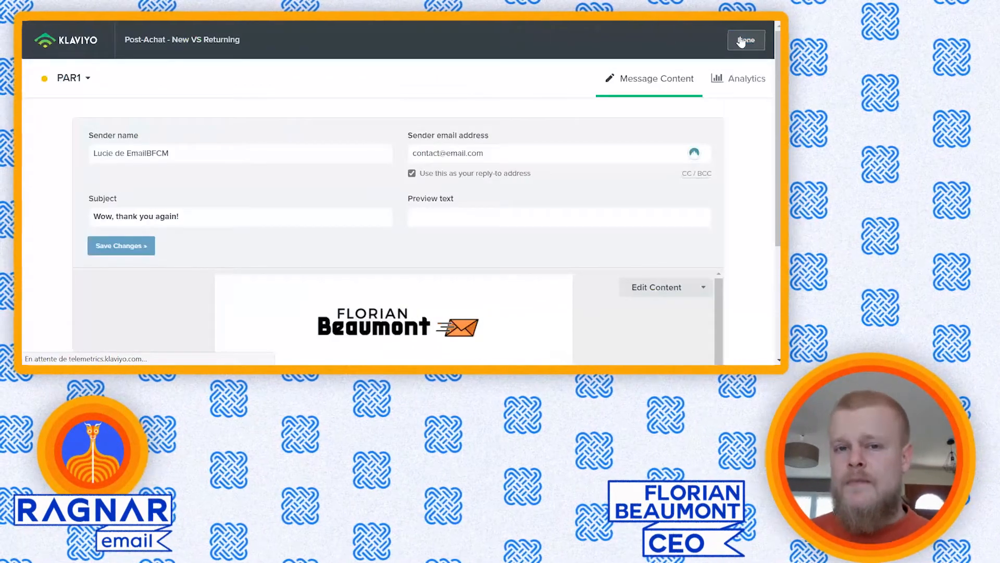
left_click(741, 40)
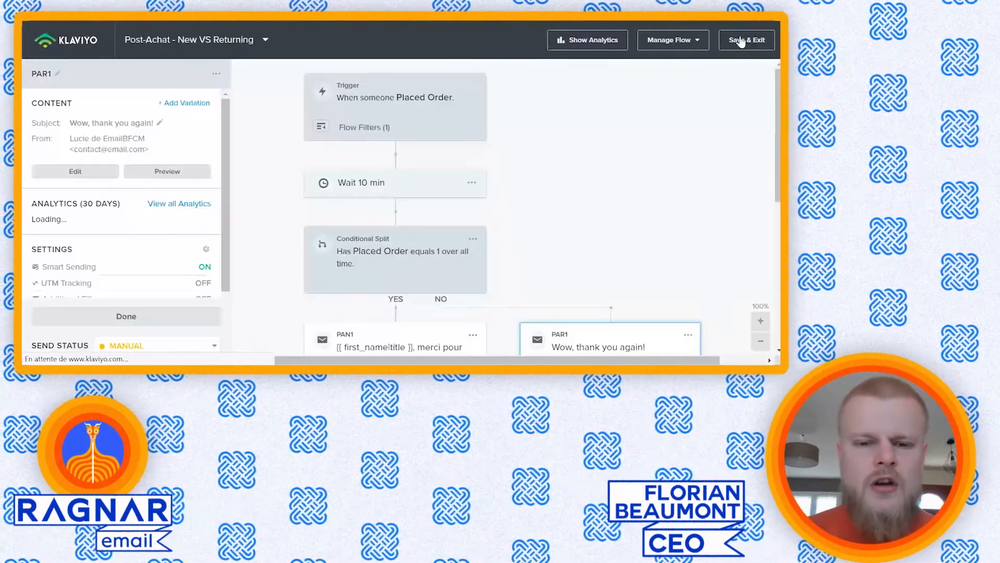